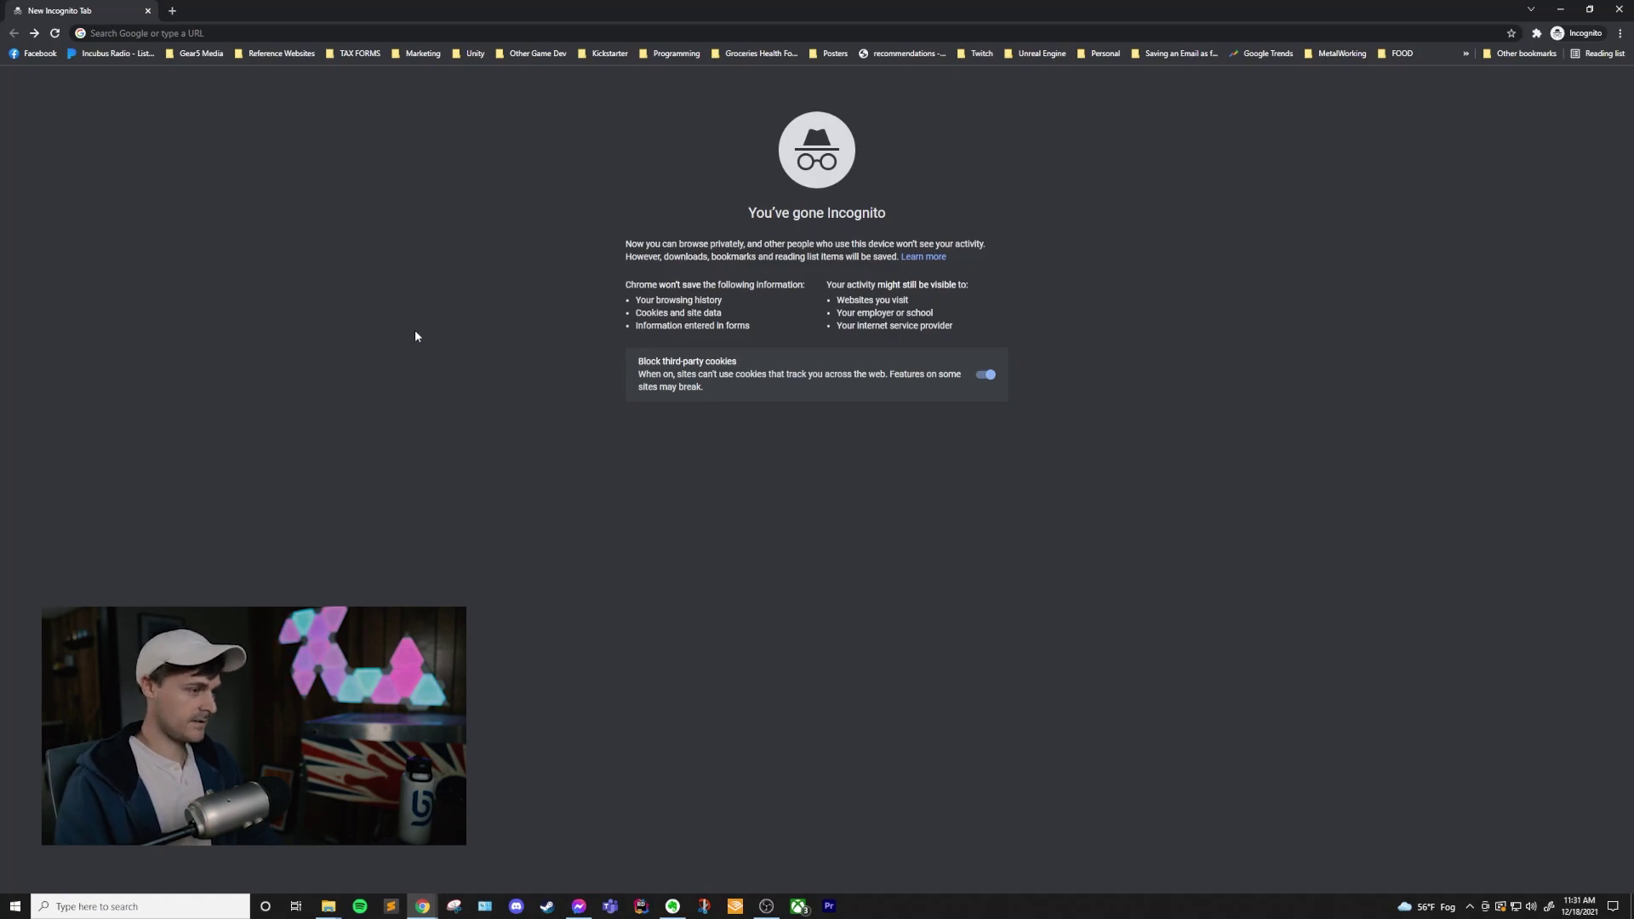
Step: Search the web for "unity download" and open Unity's page for downloading the Unity Hub
click(508, 28)
text(unity dow)
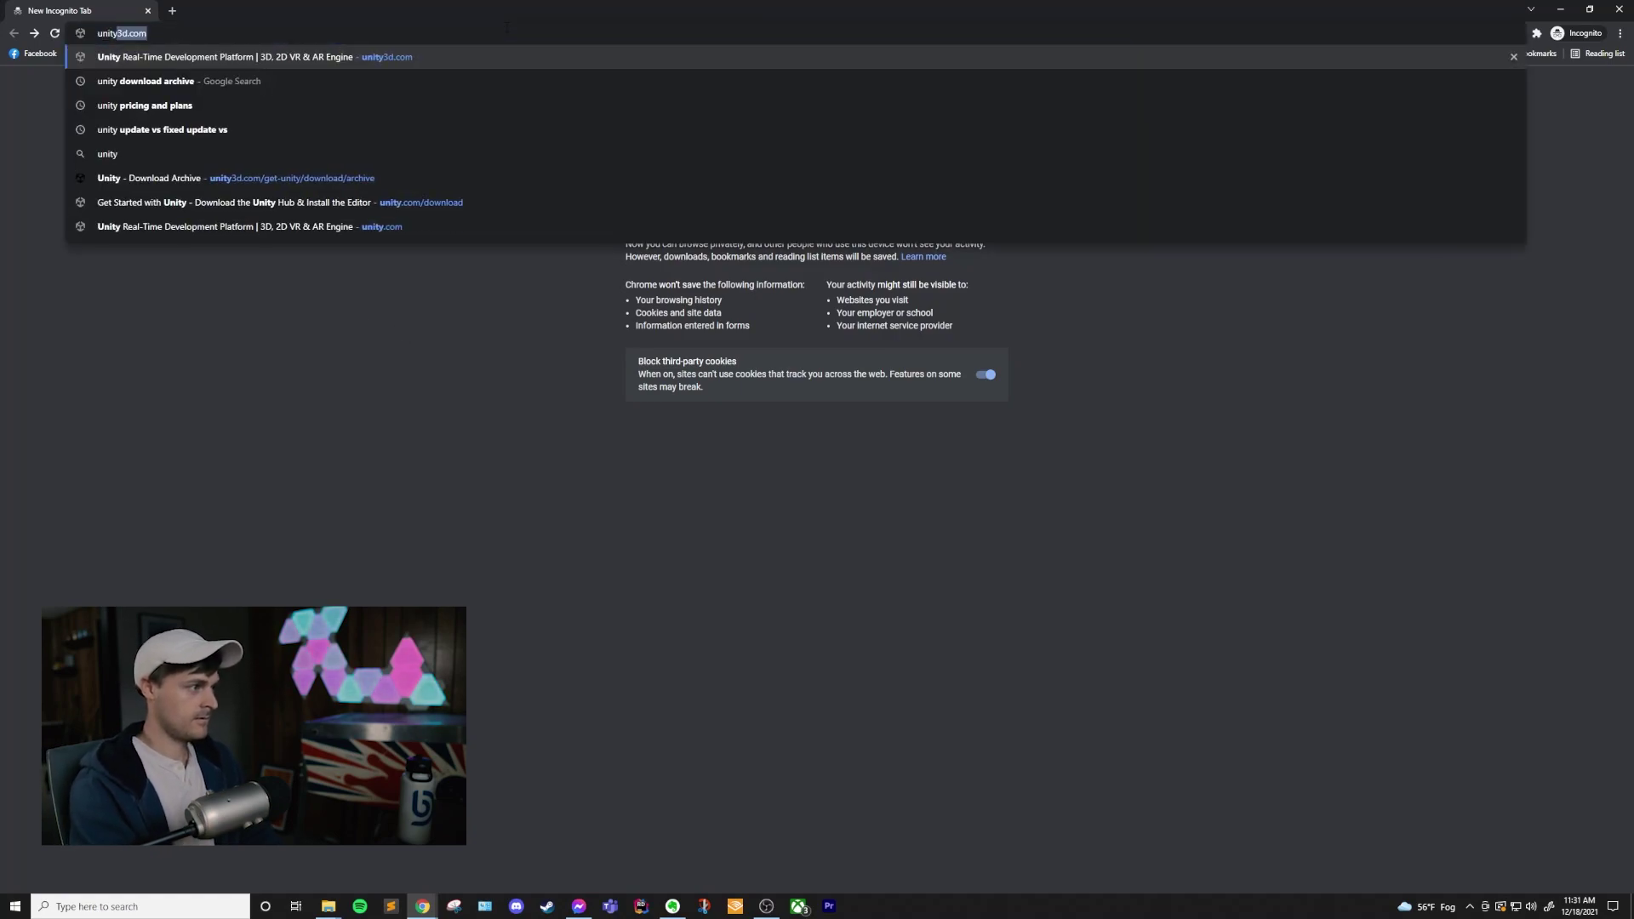
text(nload)
key(Return)
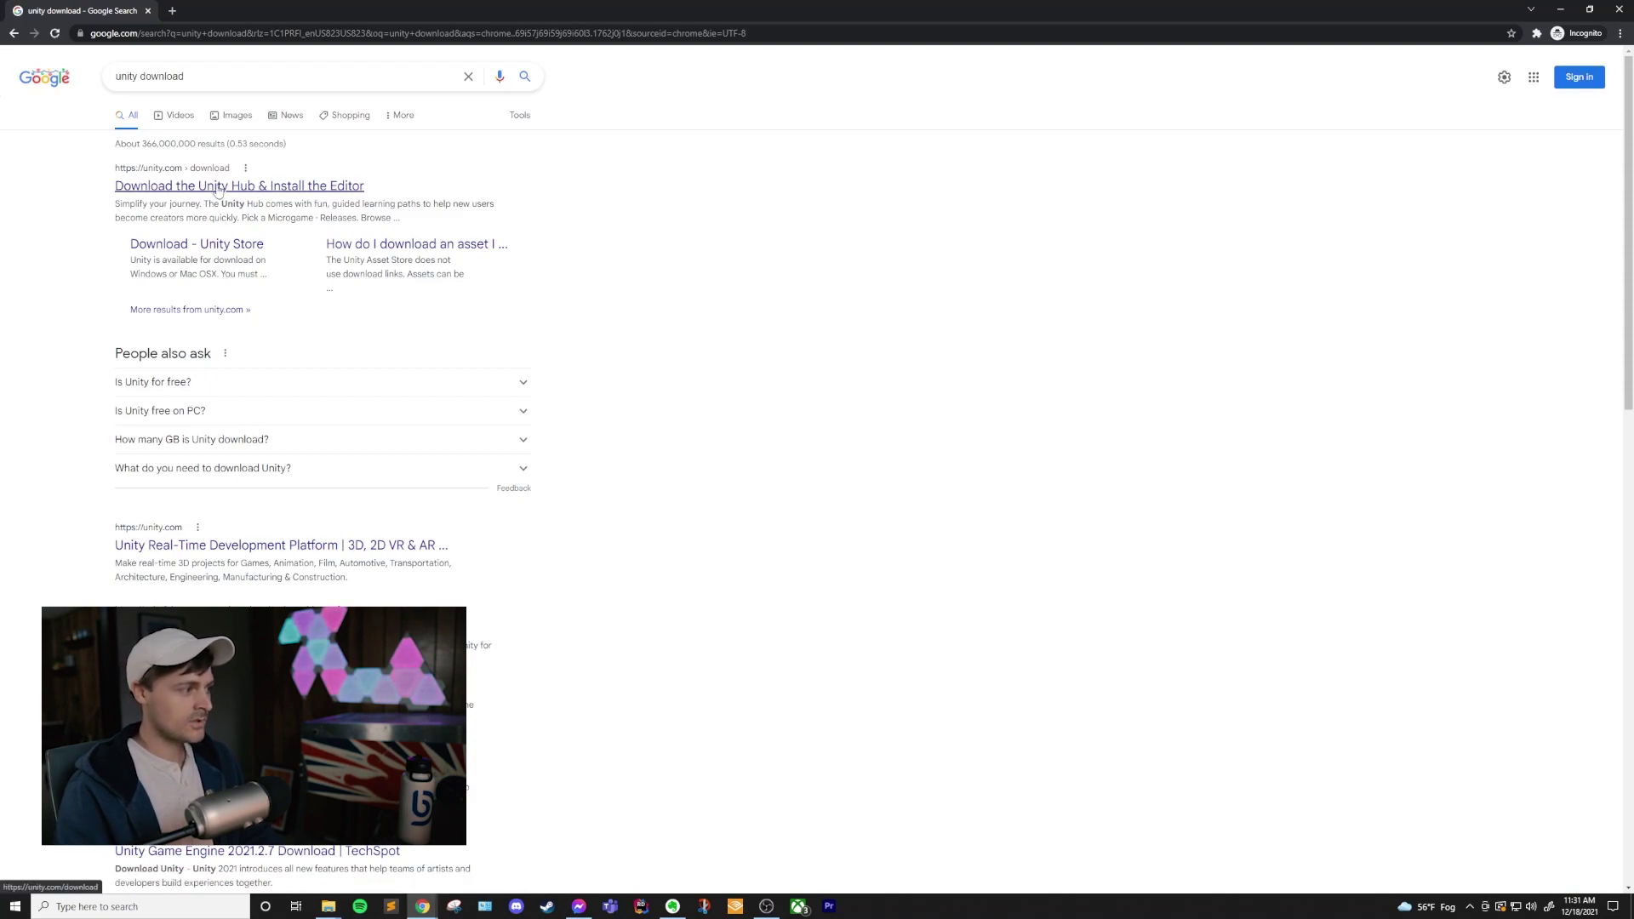
click(281, 189)
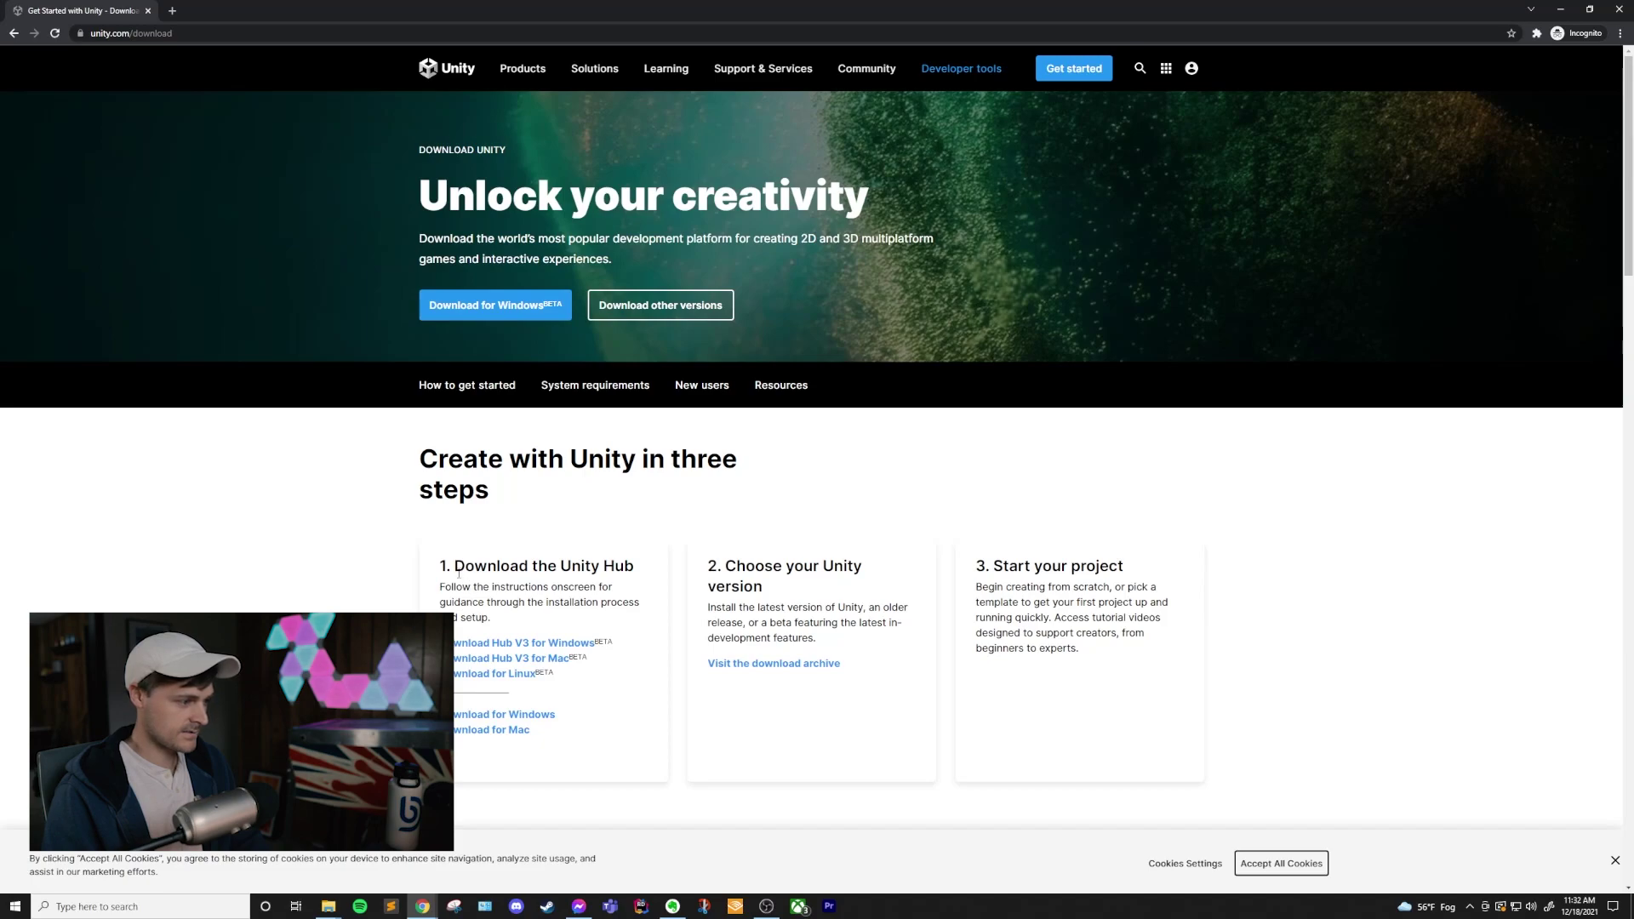
drag(439, 565, 532, 731)
click(322, 557)
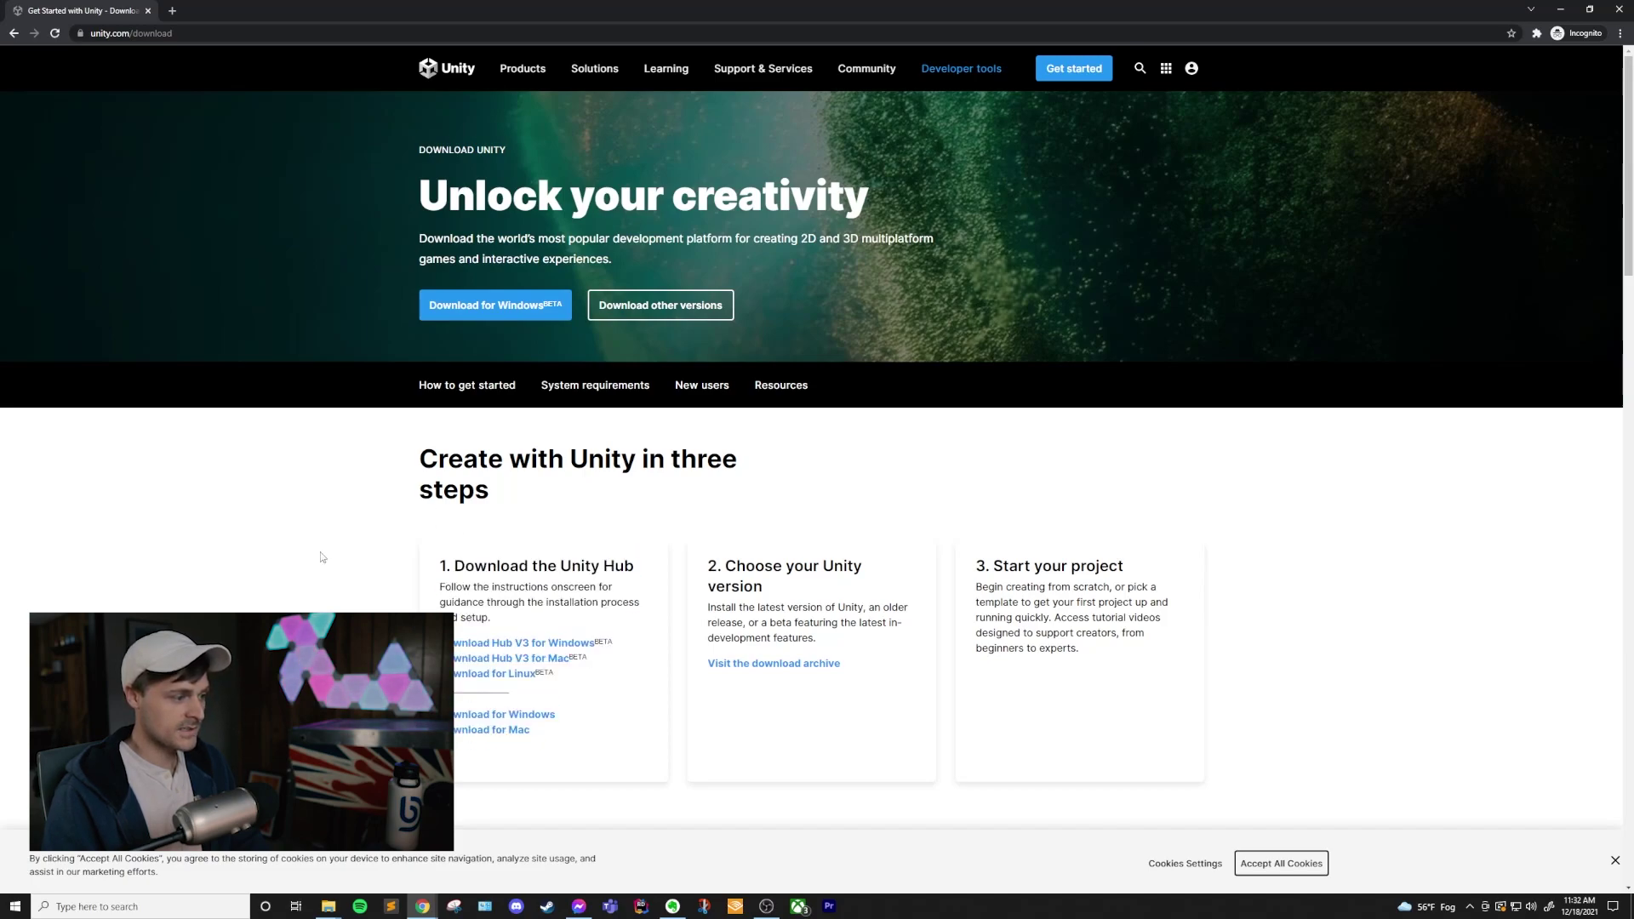
drag(440, 568, 555, 676)
drag(708, 565, 878, 730)
drag(976, 565, 997, 584)
Step: Open unity.com in a new tab, go to its Get Unity download page from the footer, and close the earlier download tab
key(ctrl+t)
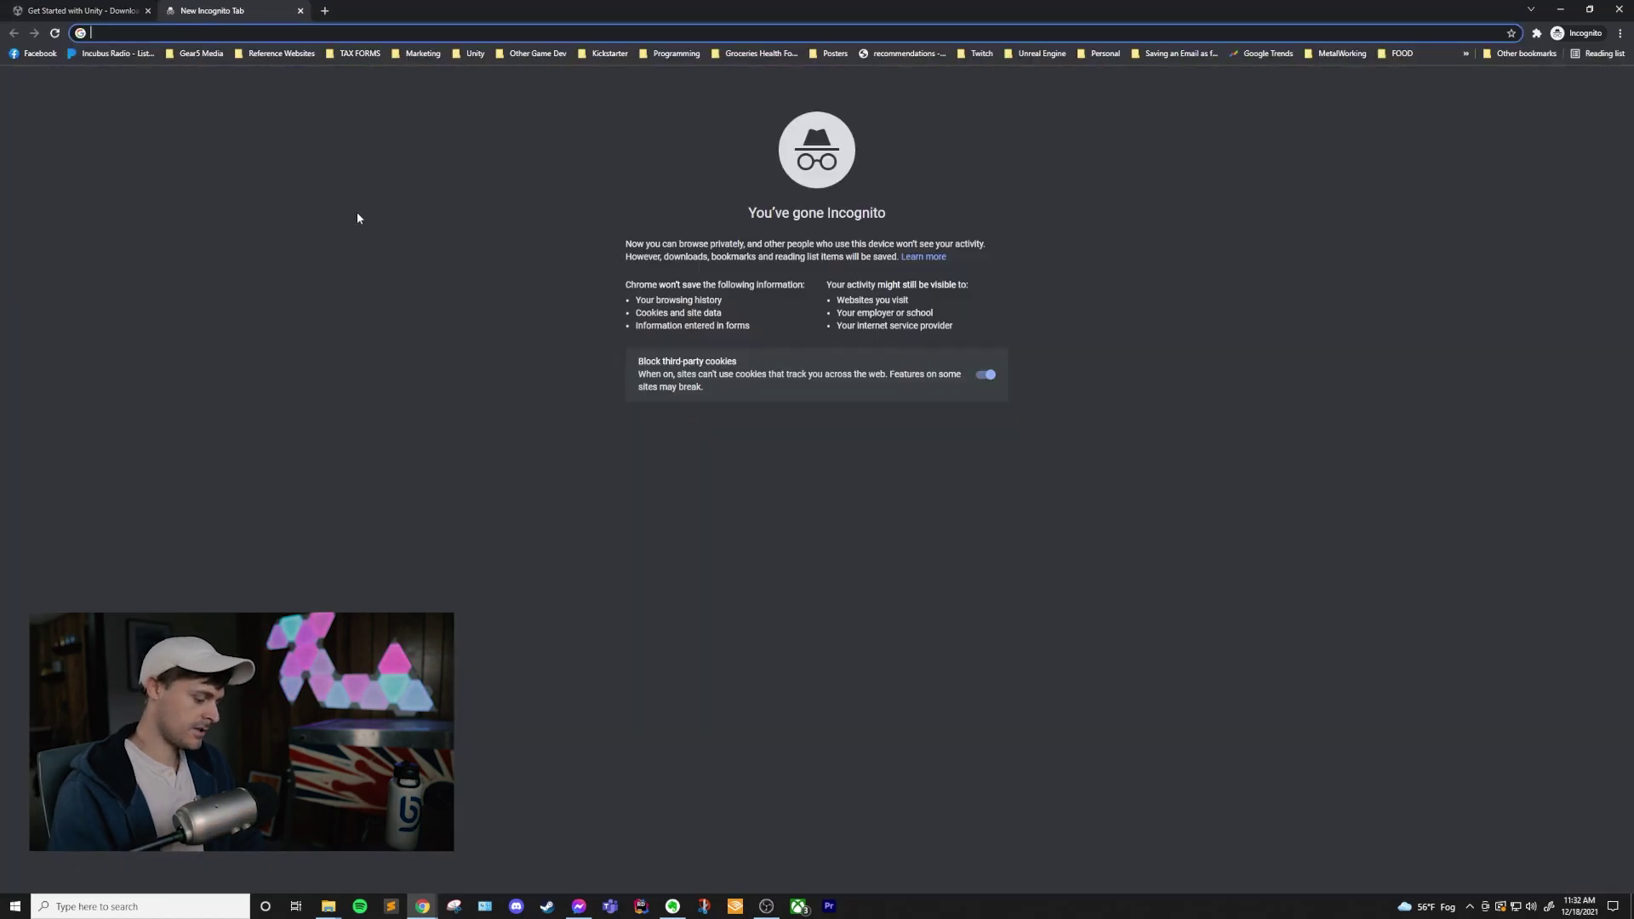
text(unity.com)
key(Return)
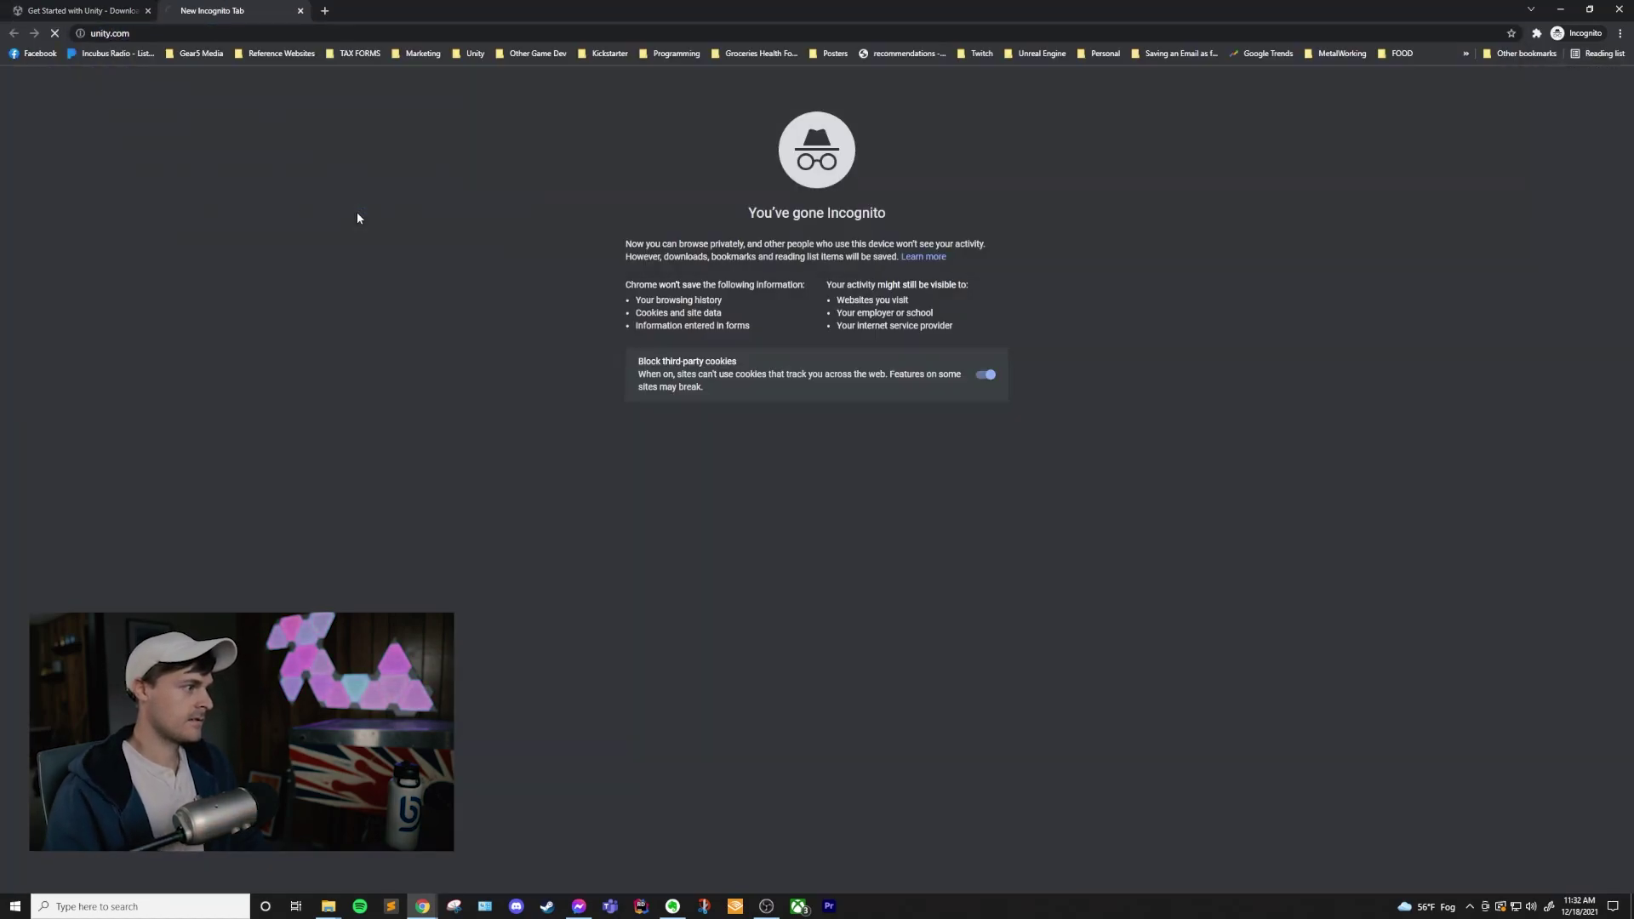
scroll(817, 469, down, 20)
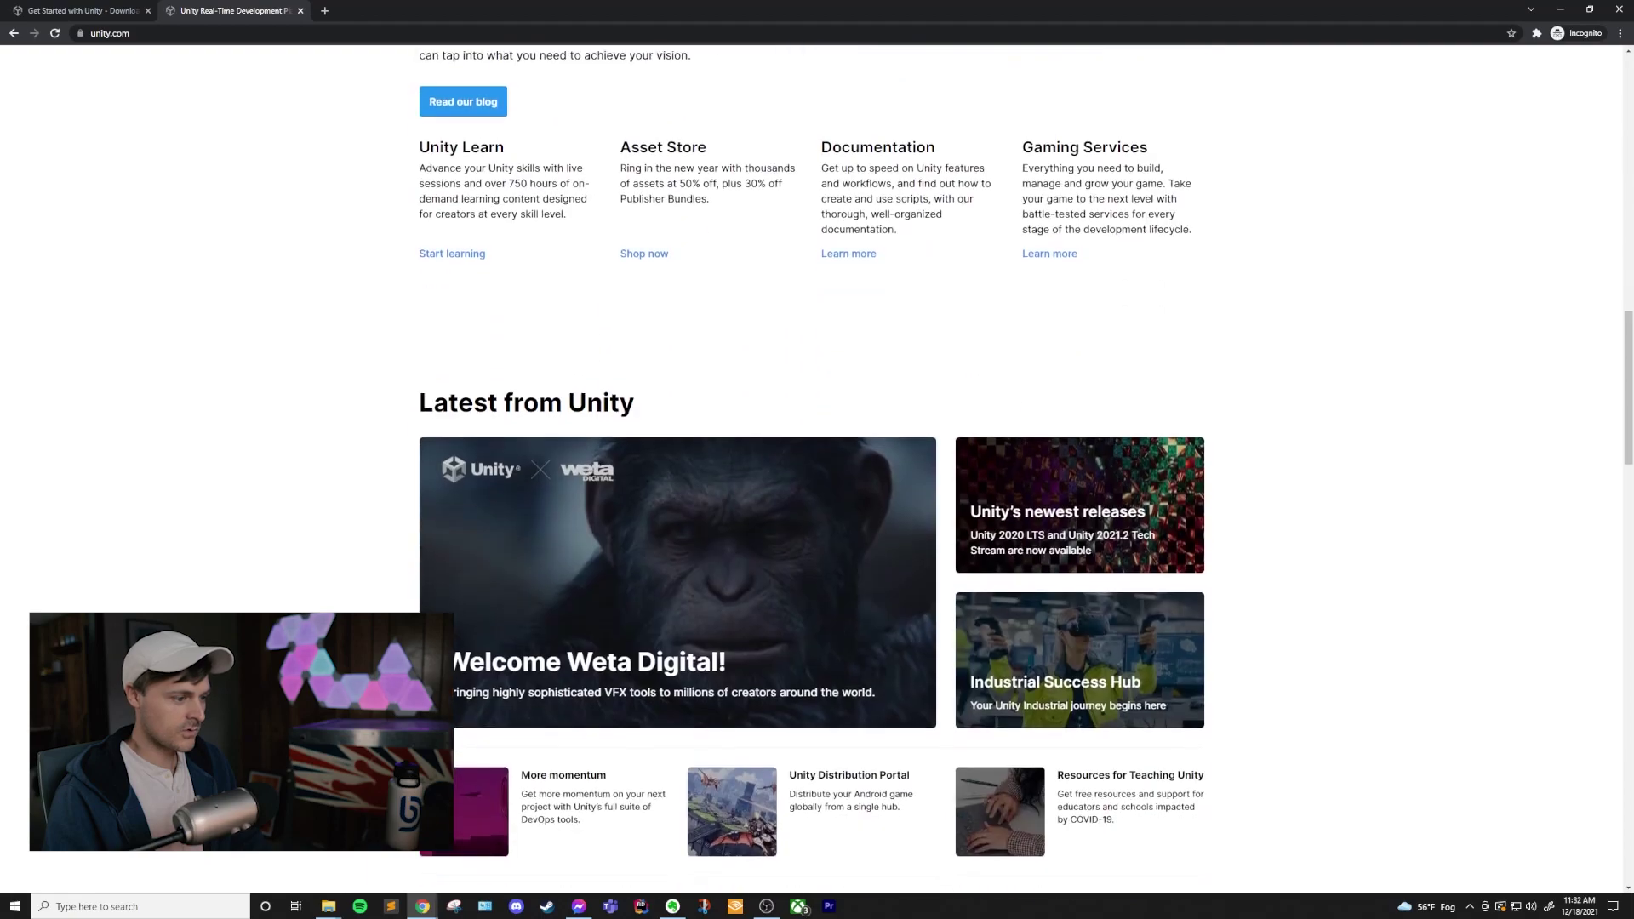
scroll(818, 468, down, 4)
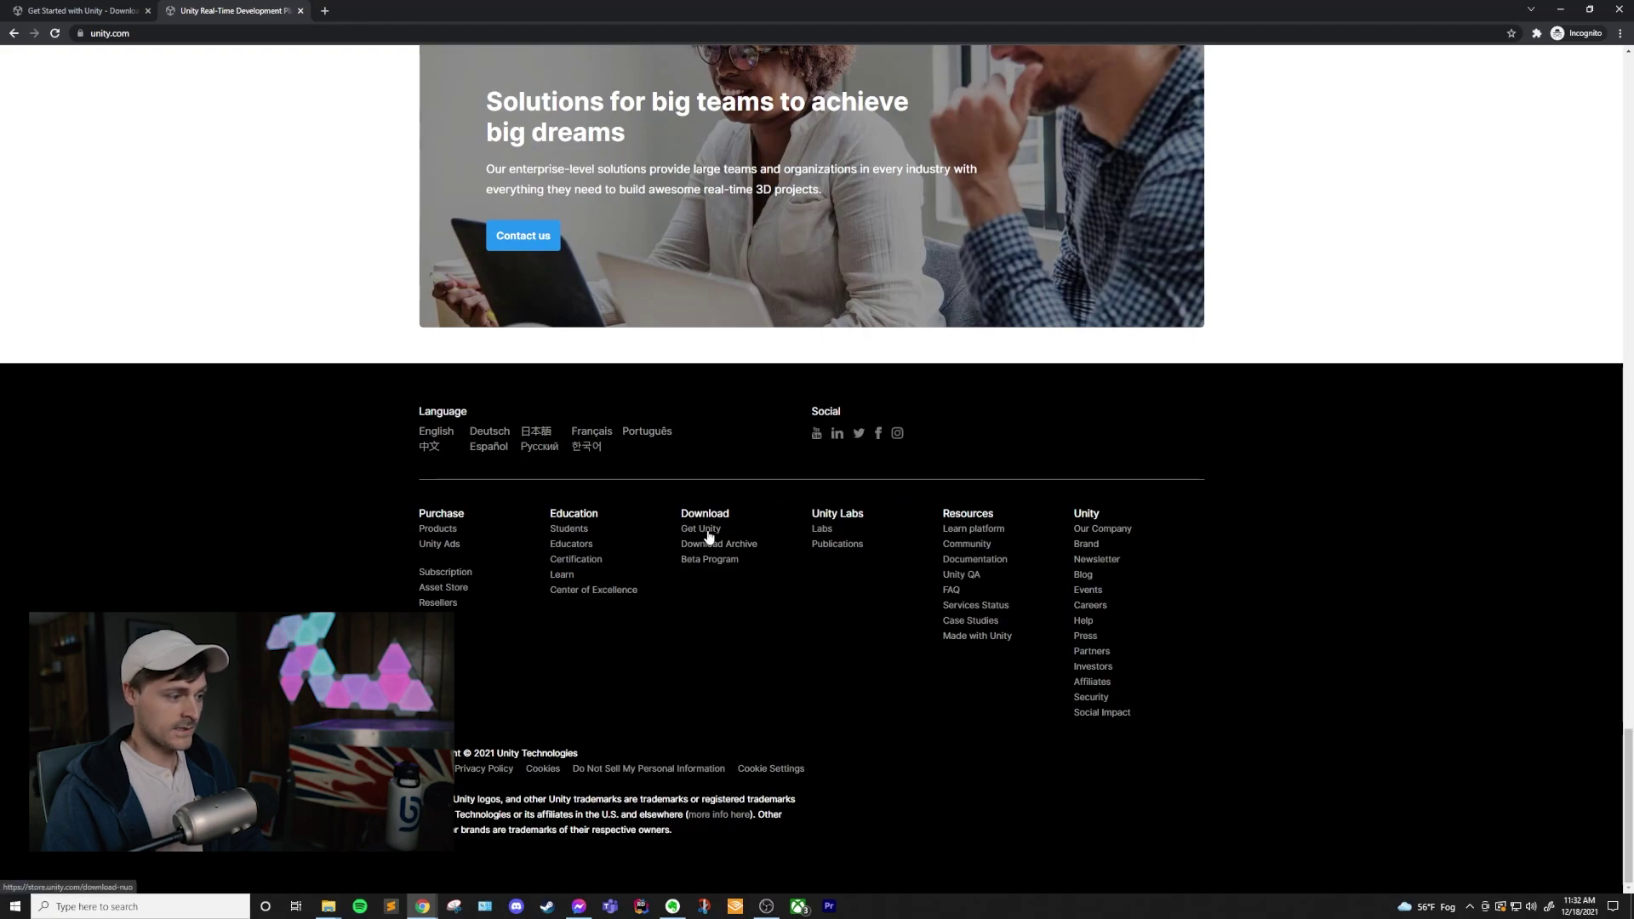
click(708, 531)
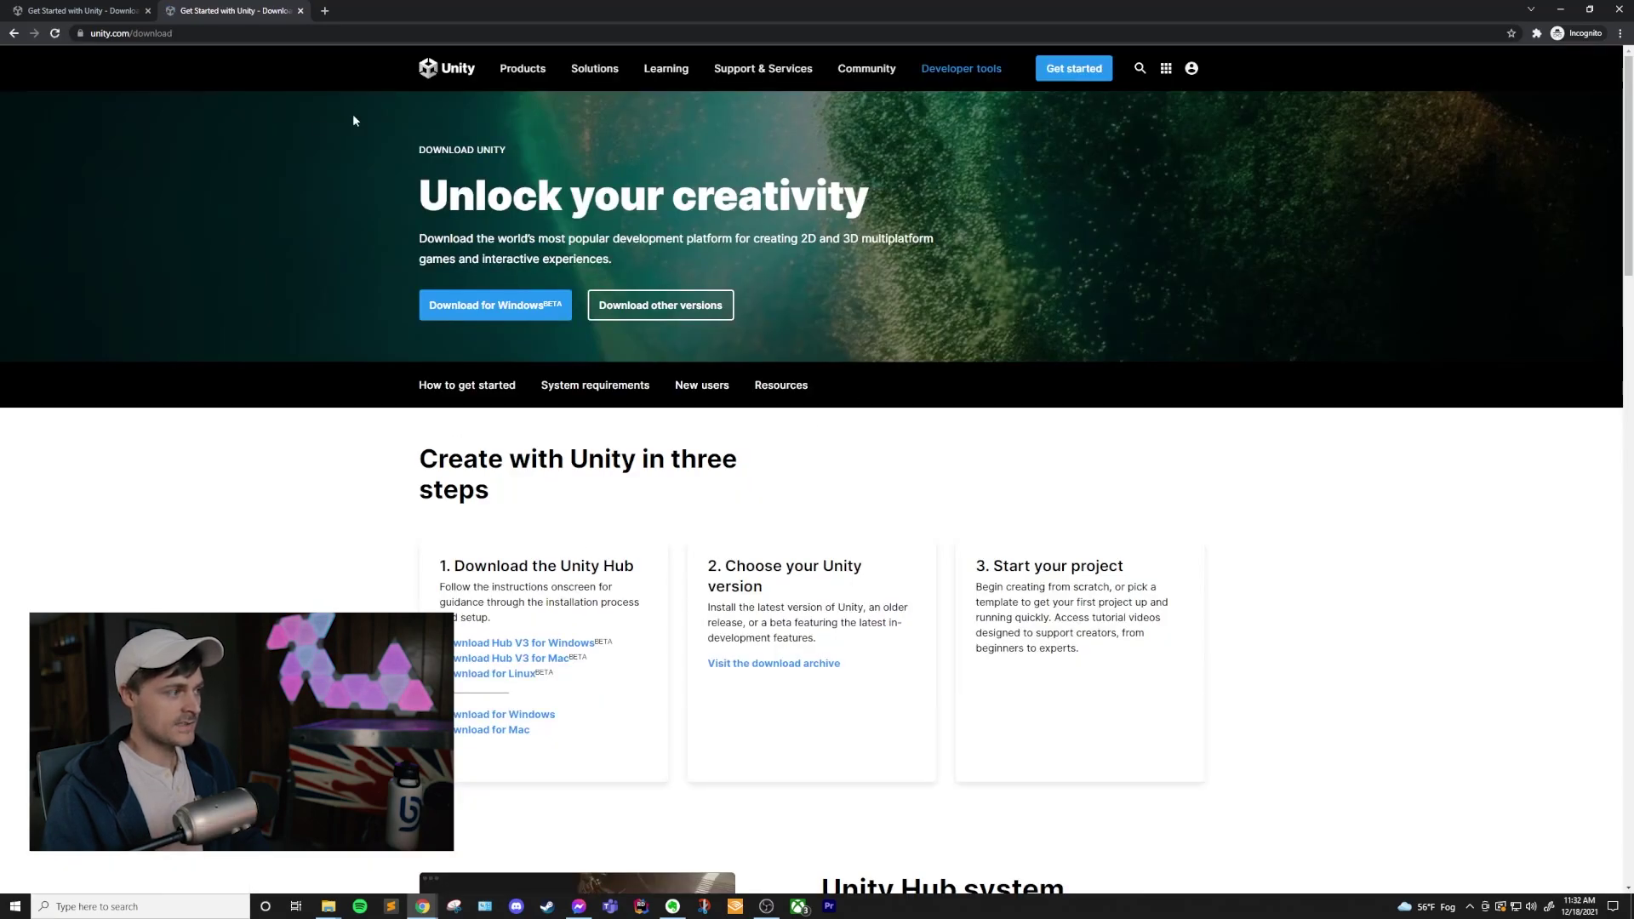
middle_click(81, 10)
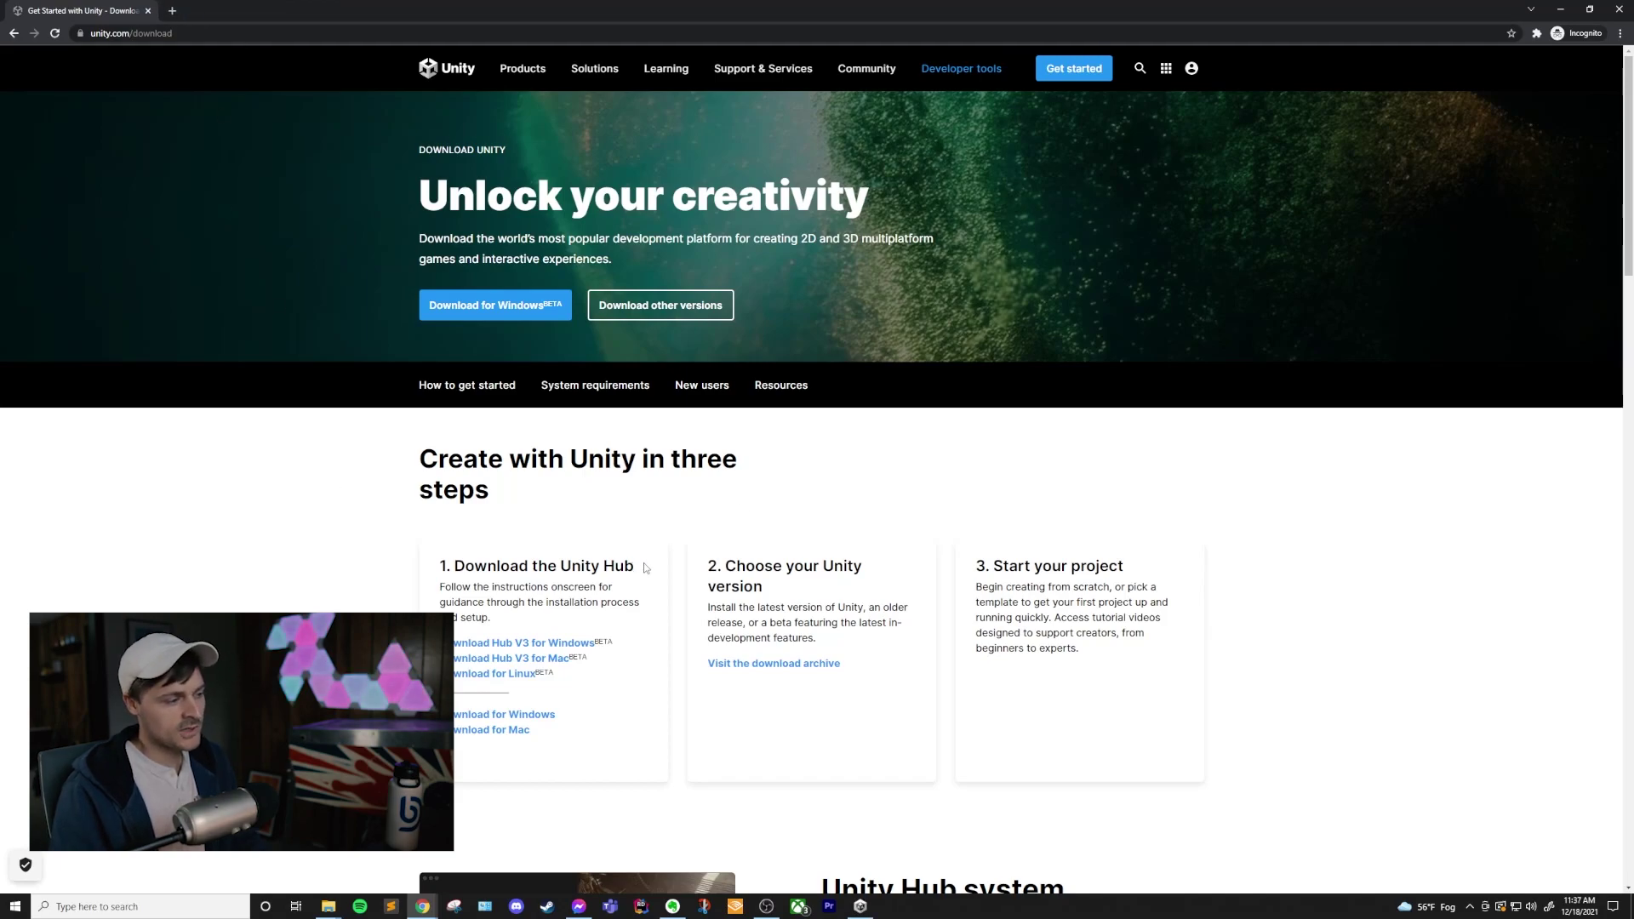
Step: Download Unity Hub V3 beta for Windows from the first of the three setup steps
drag(645, 568, 538, 566)
drag(637, 571, 533, 566)
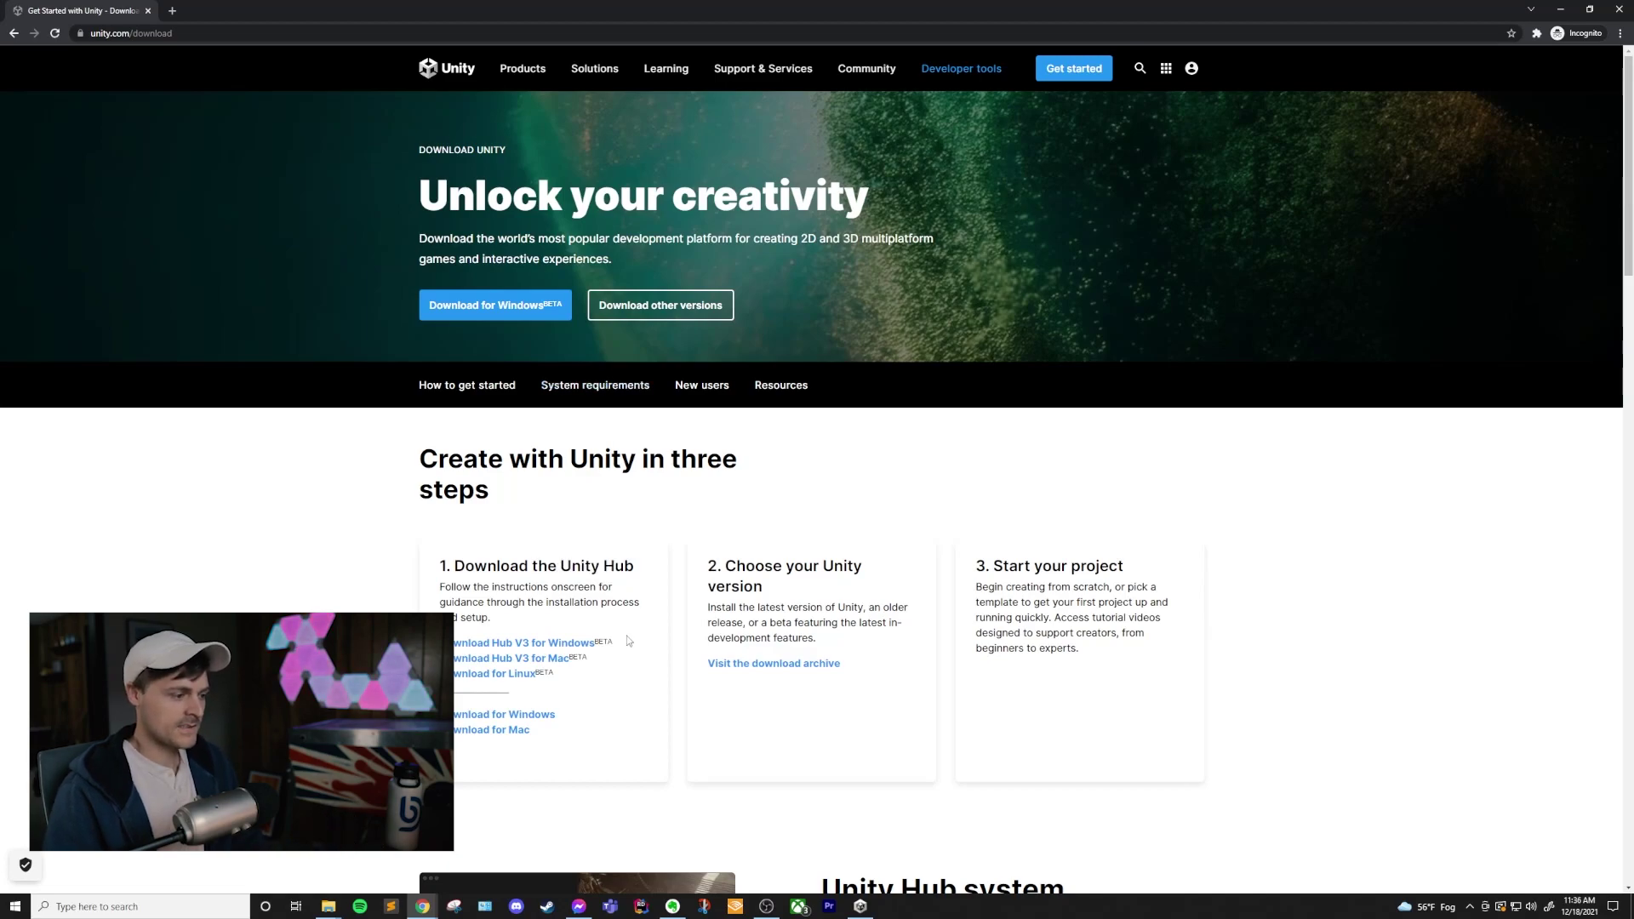
drag(588, 657, 580, 659)
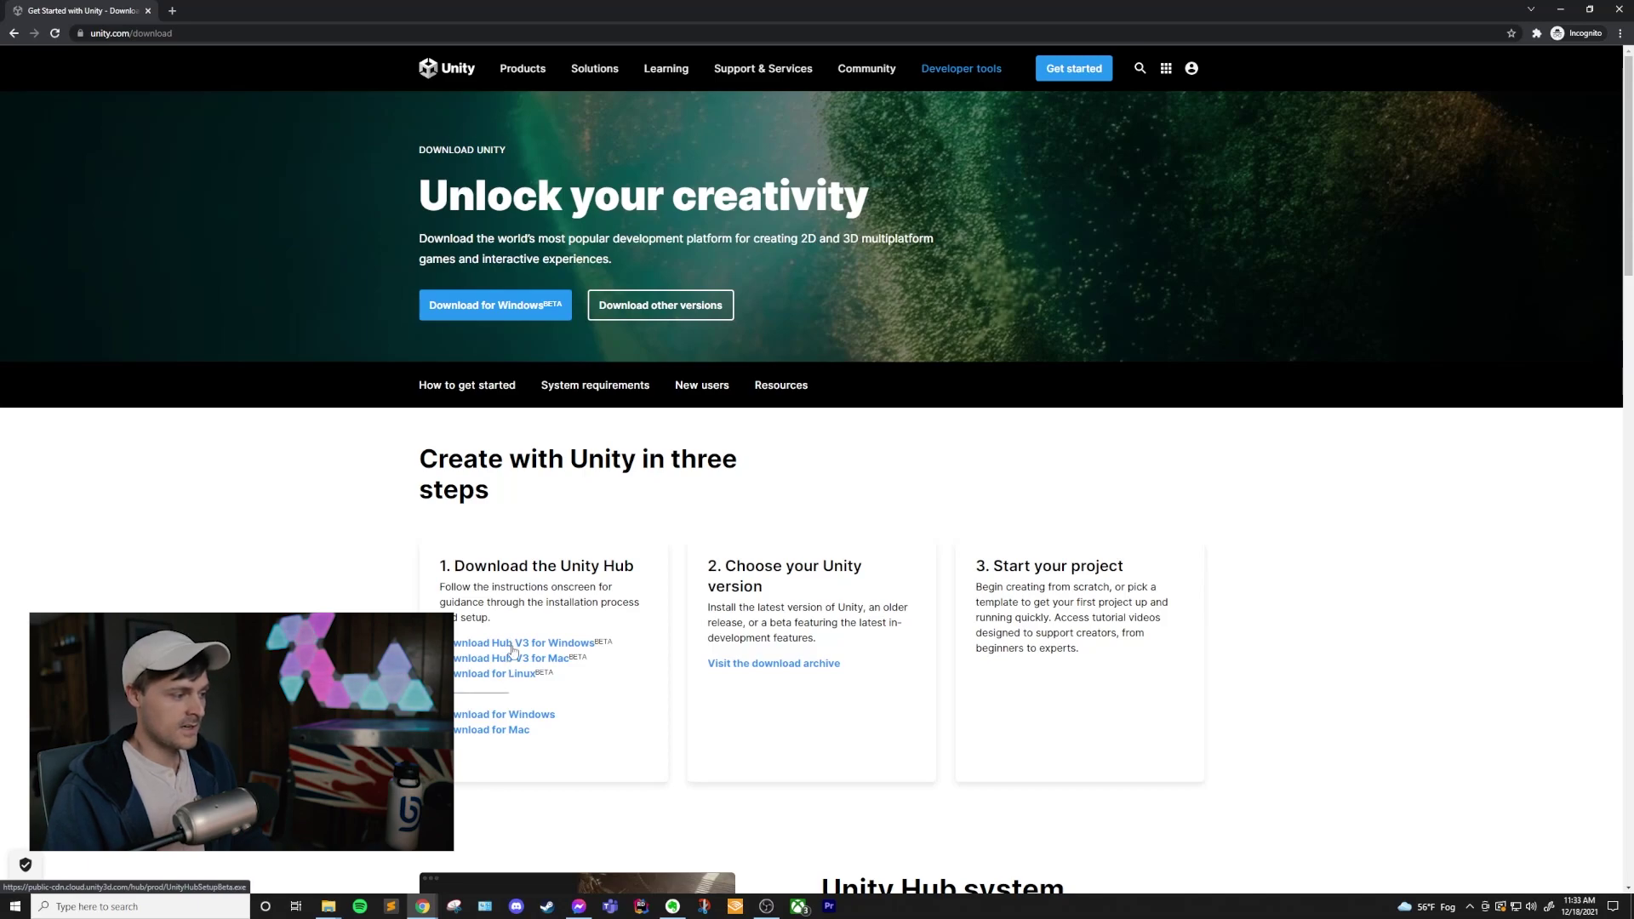
click(510, 643)
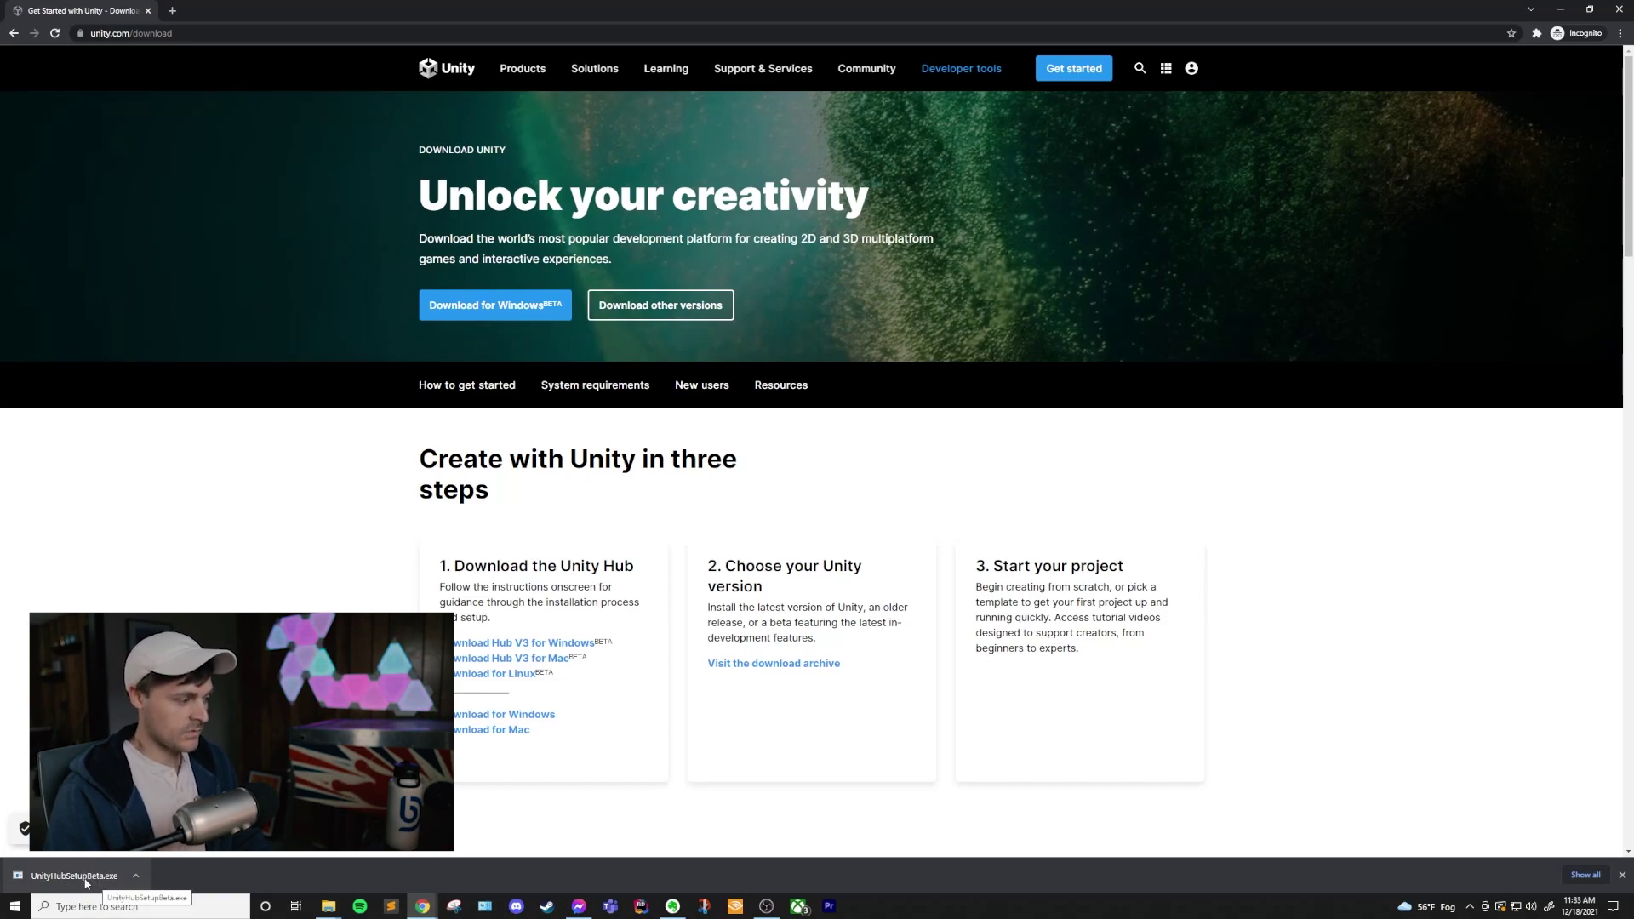
Step: Run the downloaded UnityHubSetupBeta.exe, install Unity Hub in C:\Program Files\Unity Hub, and launch it on completion
click(86, 884)
drag(955, 424, 960, 481)
click(889, 555)
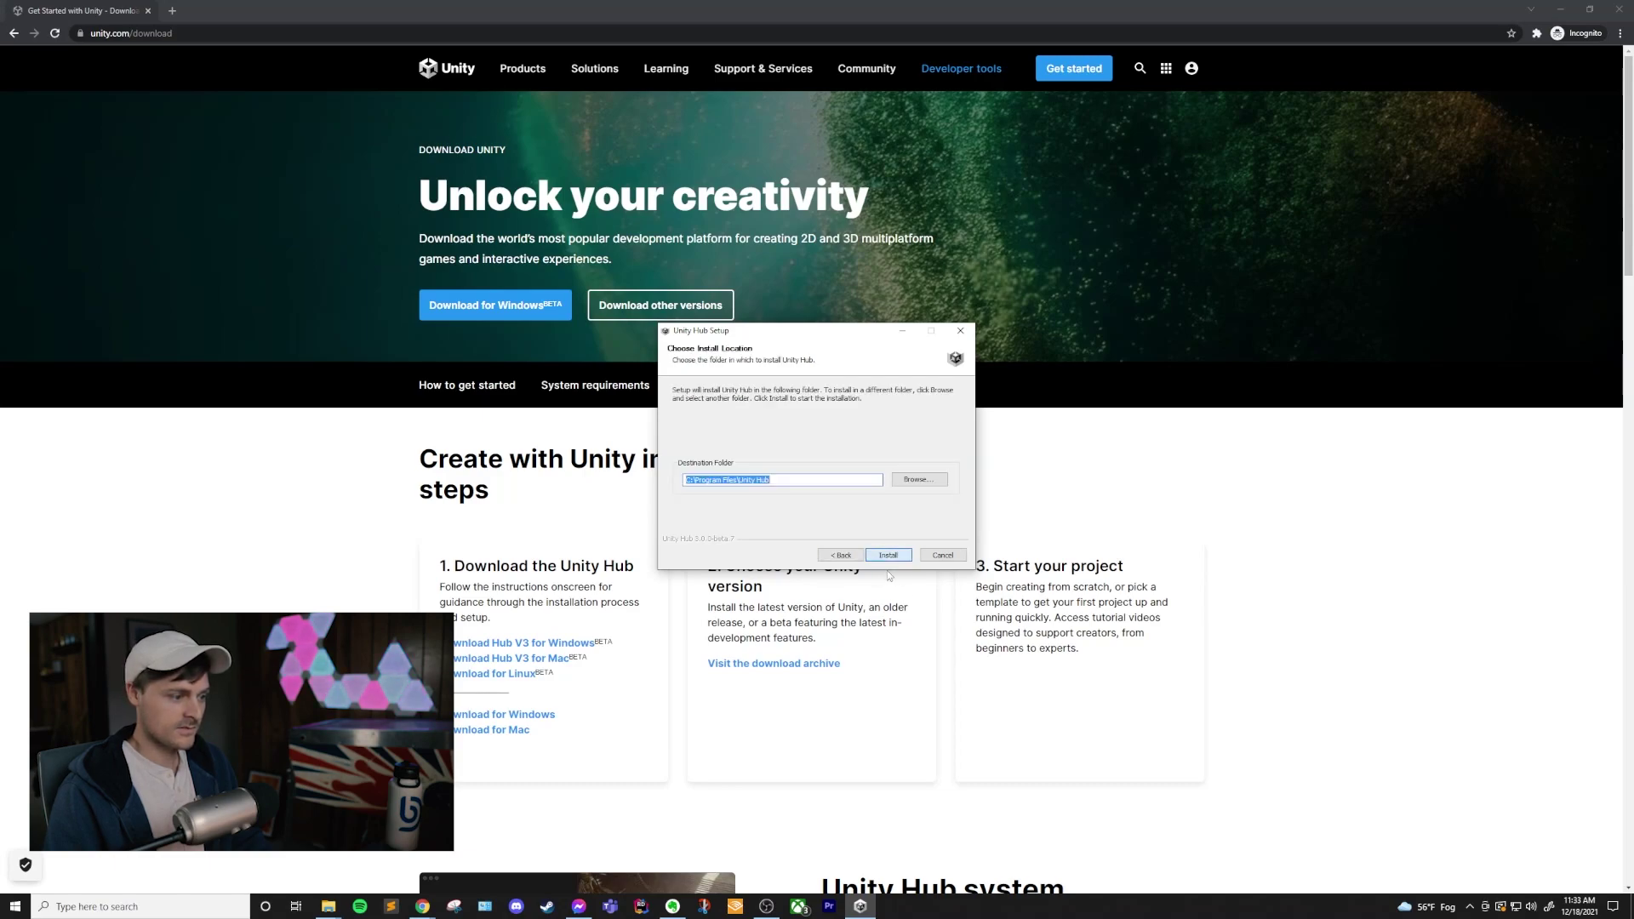
click(802, 482)
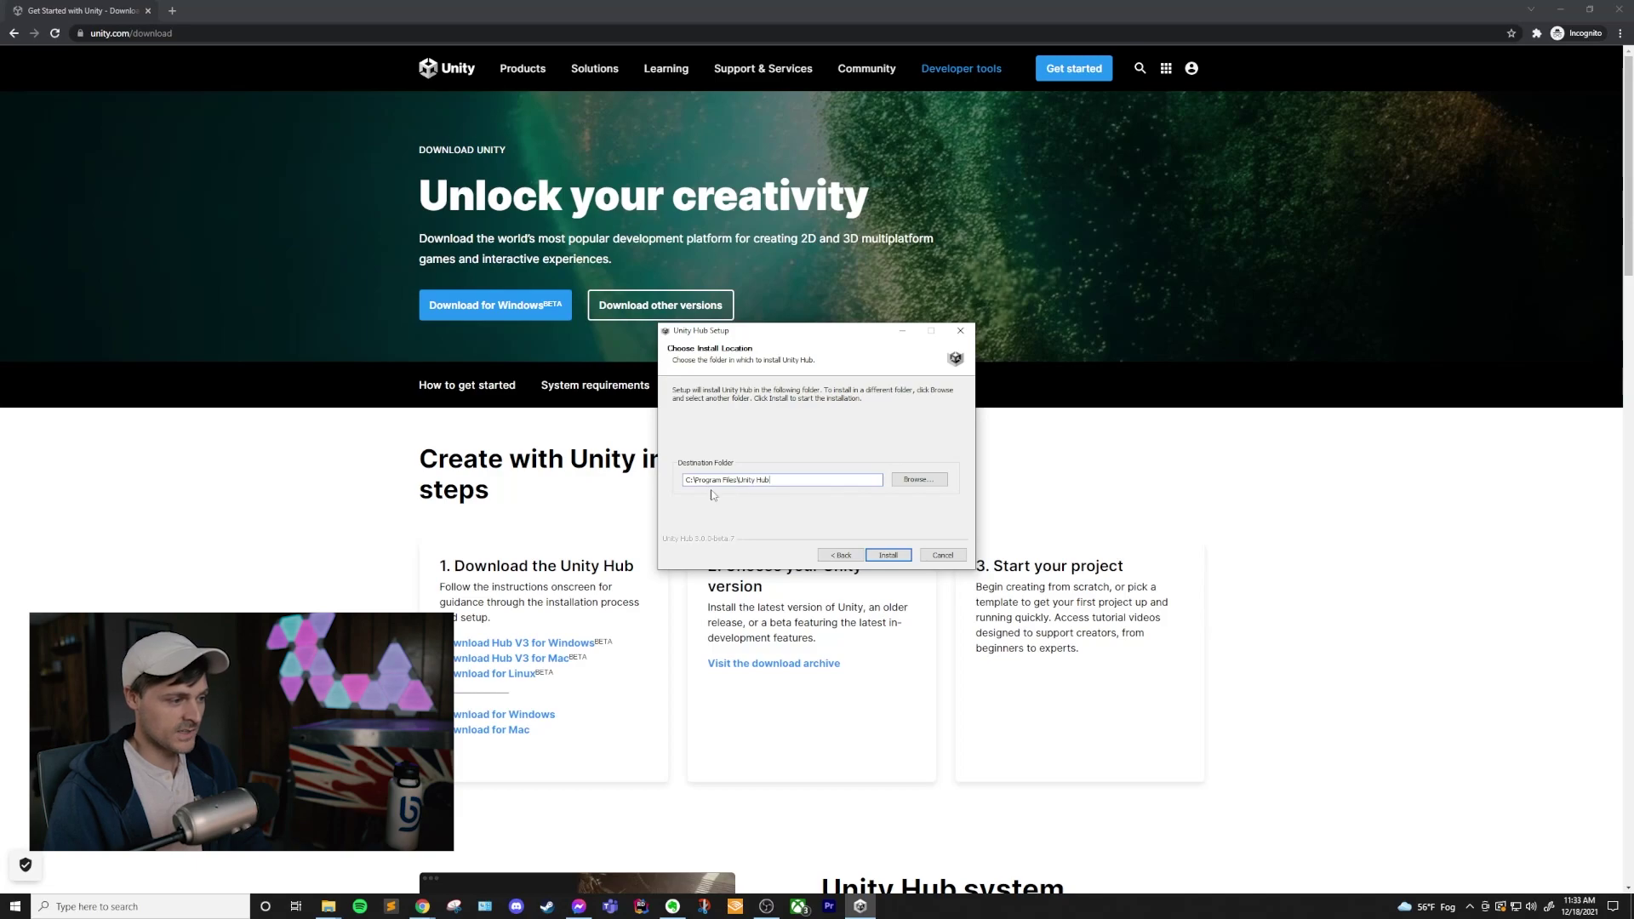
click(887, 555)
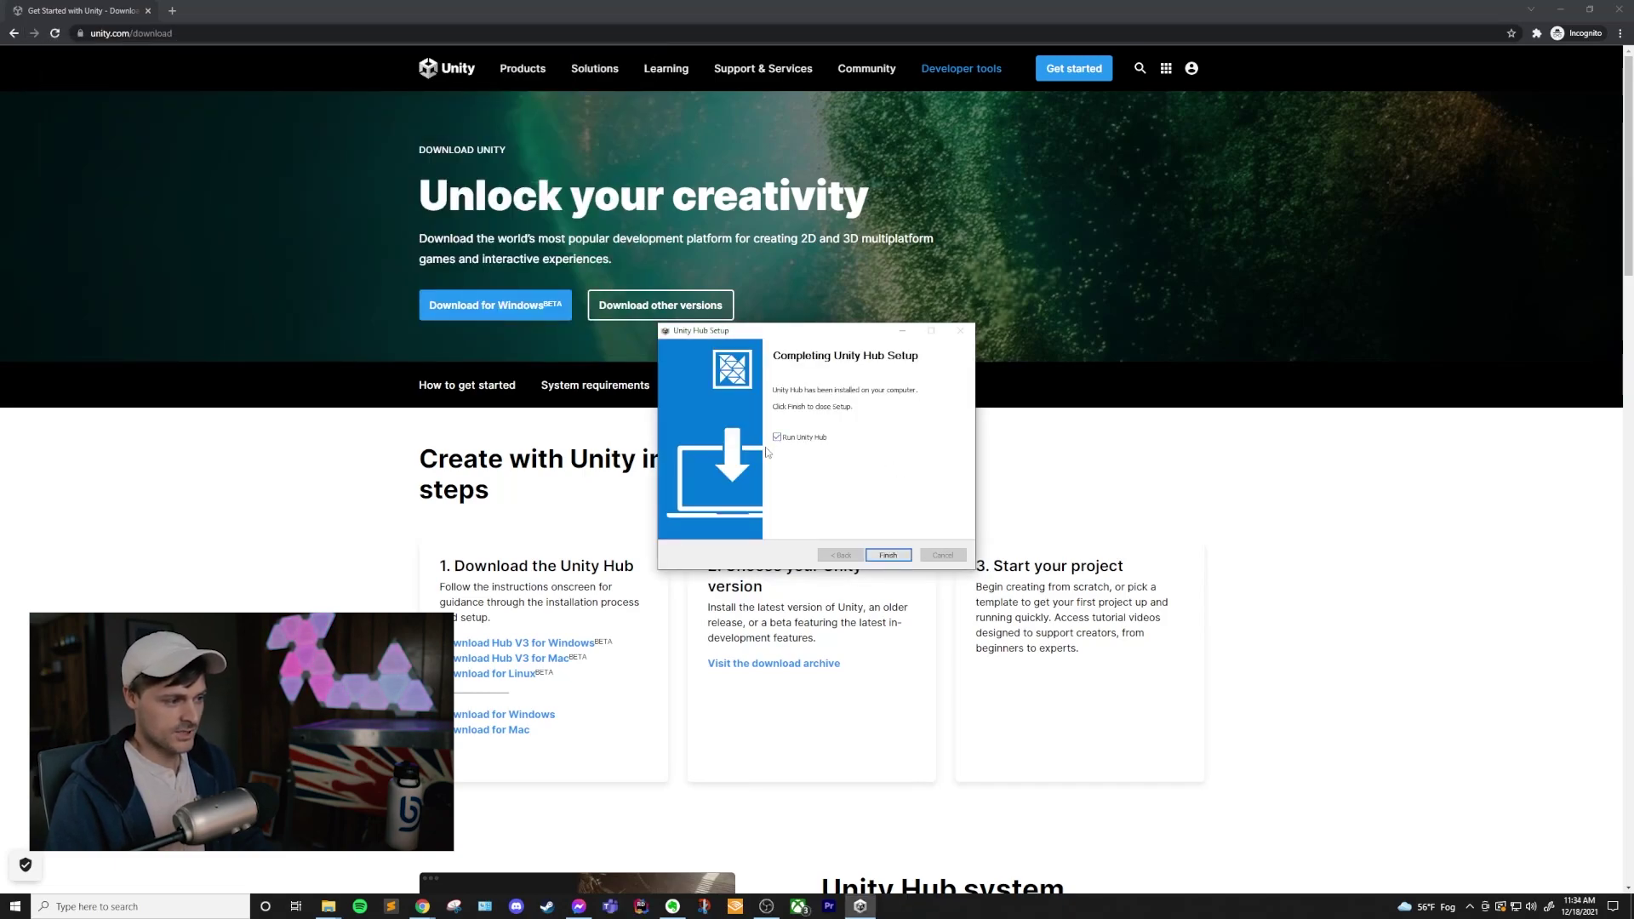
click(888, 555)
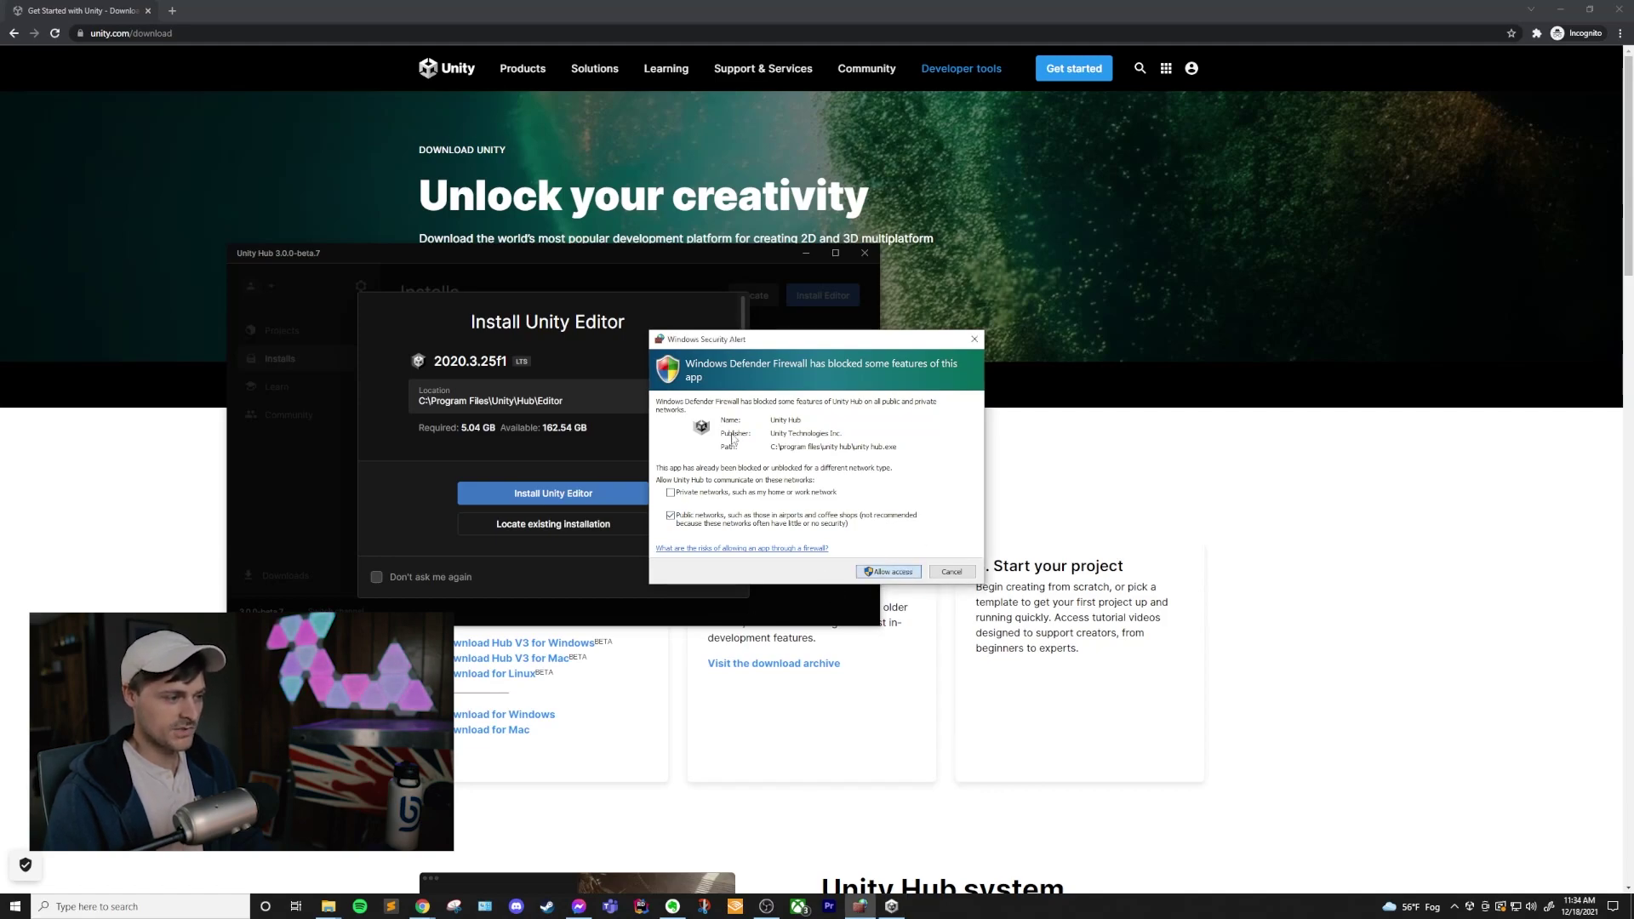
Step: Allow Unity Hub through the Windows firewall on public networks and install Unity Editor 2020.3.25f1 LTS
click(890, 571)
drag(579, 257, 807, 284)
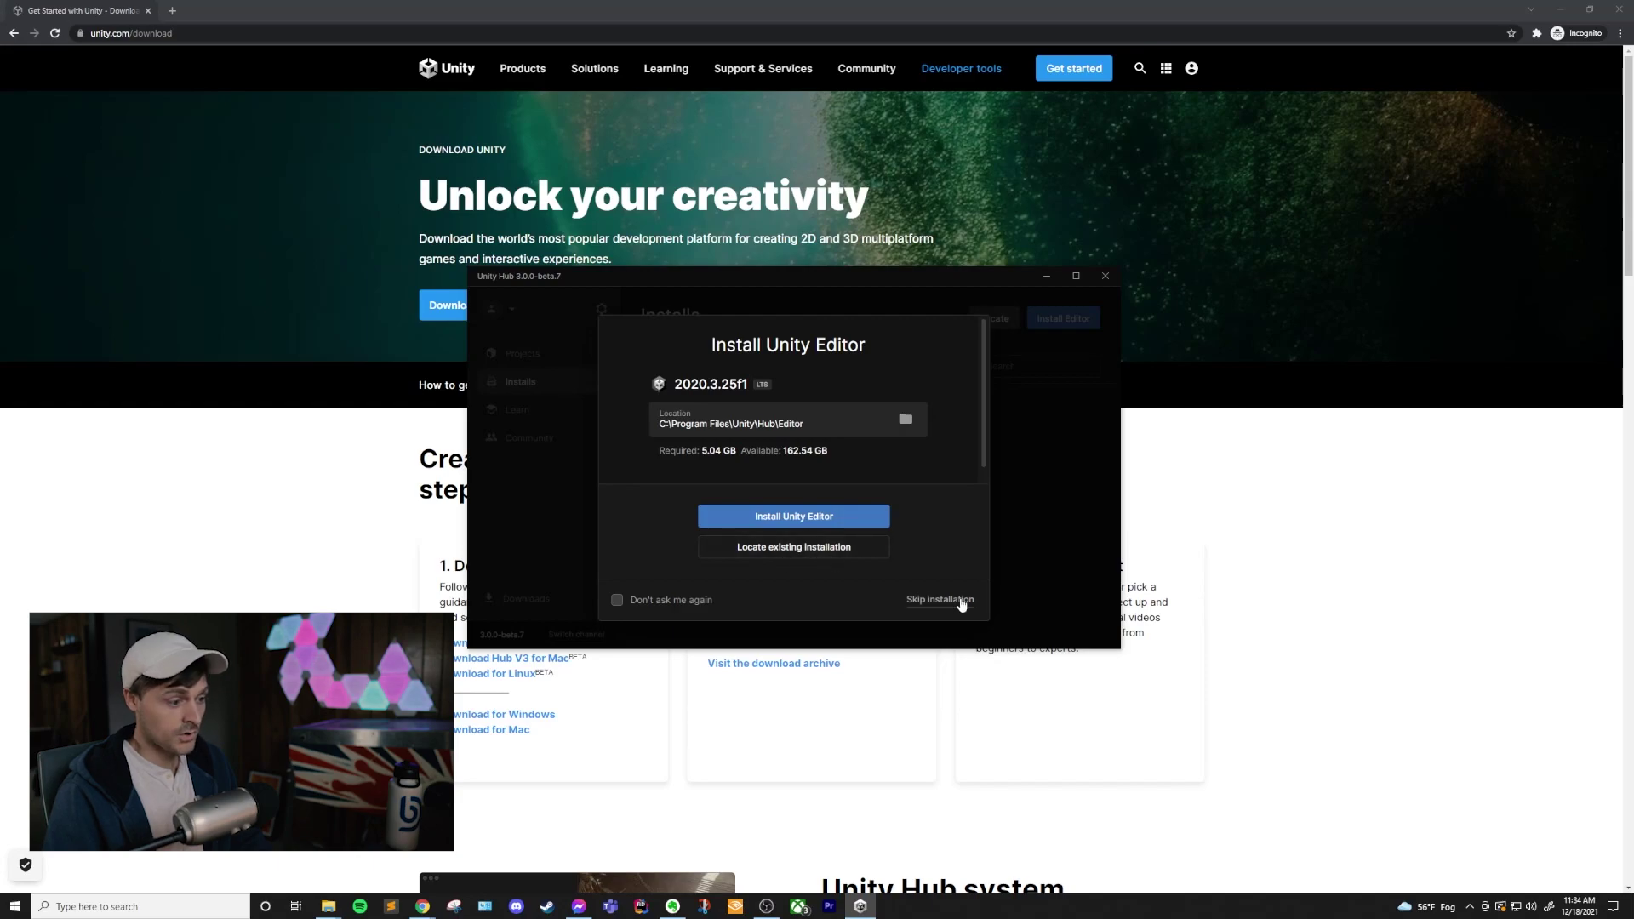
click(794, 516)
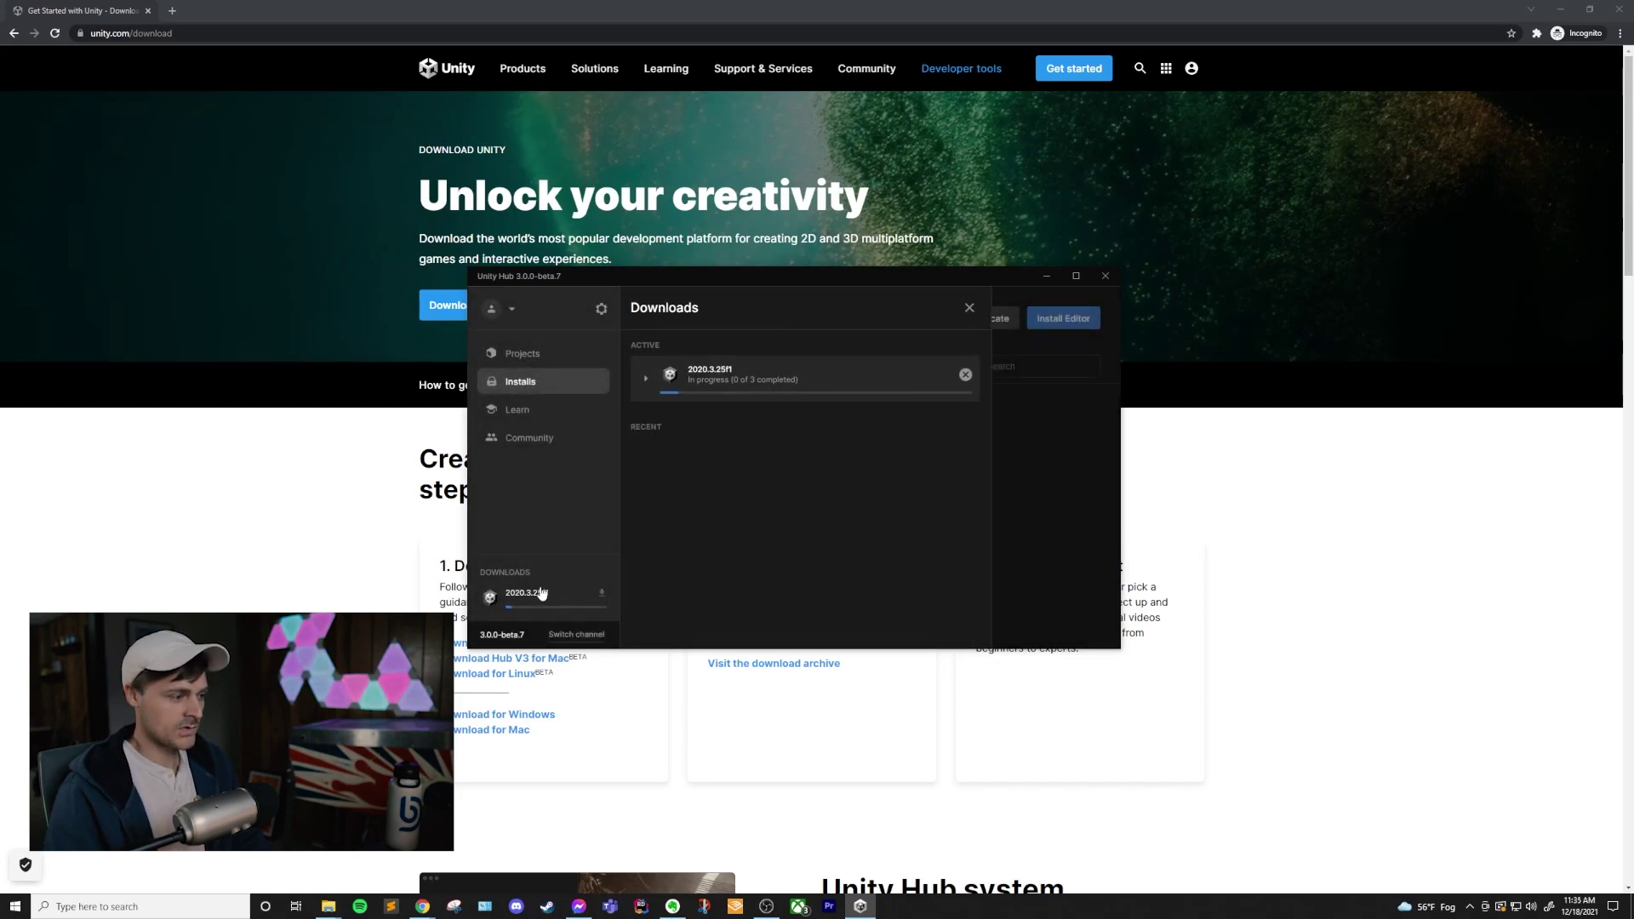
click(726, 385)
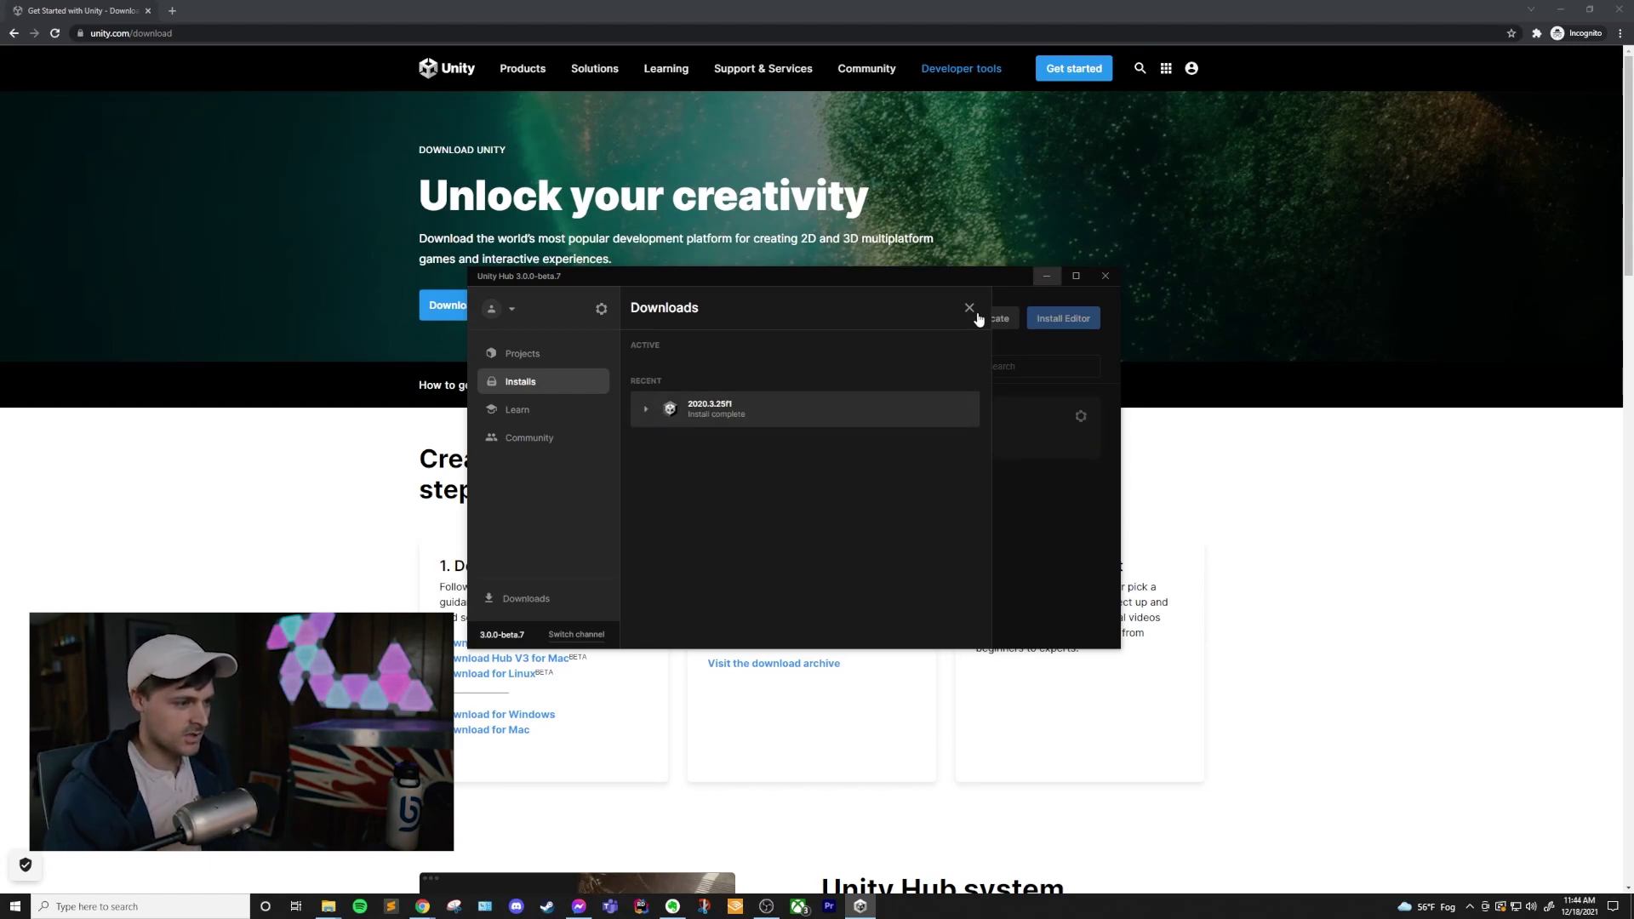
click(969, 308)
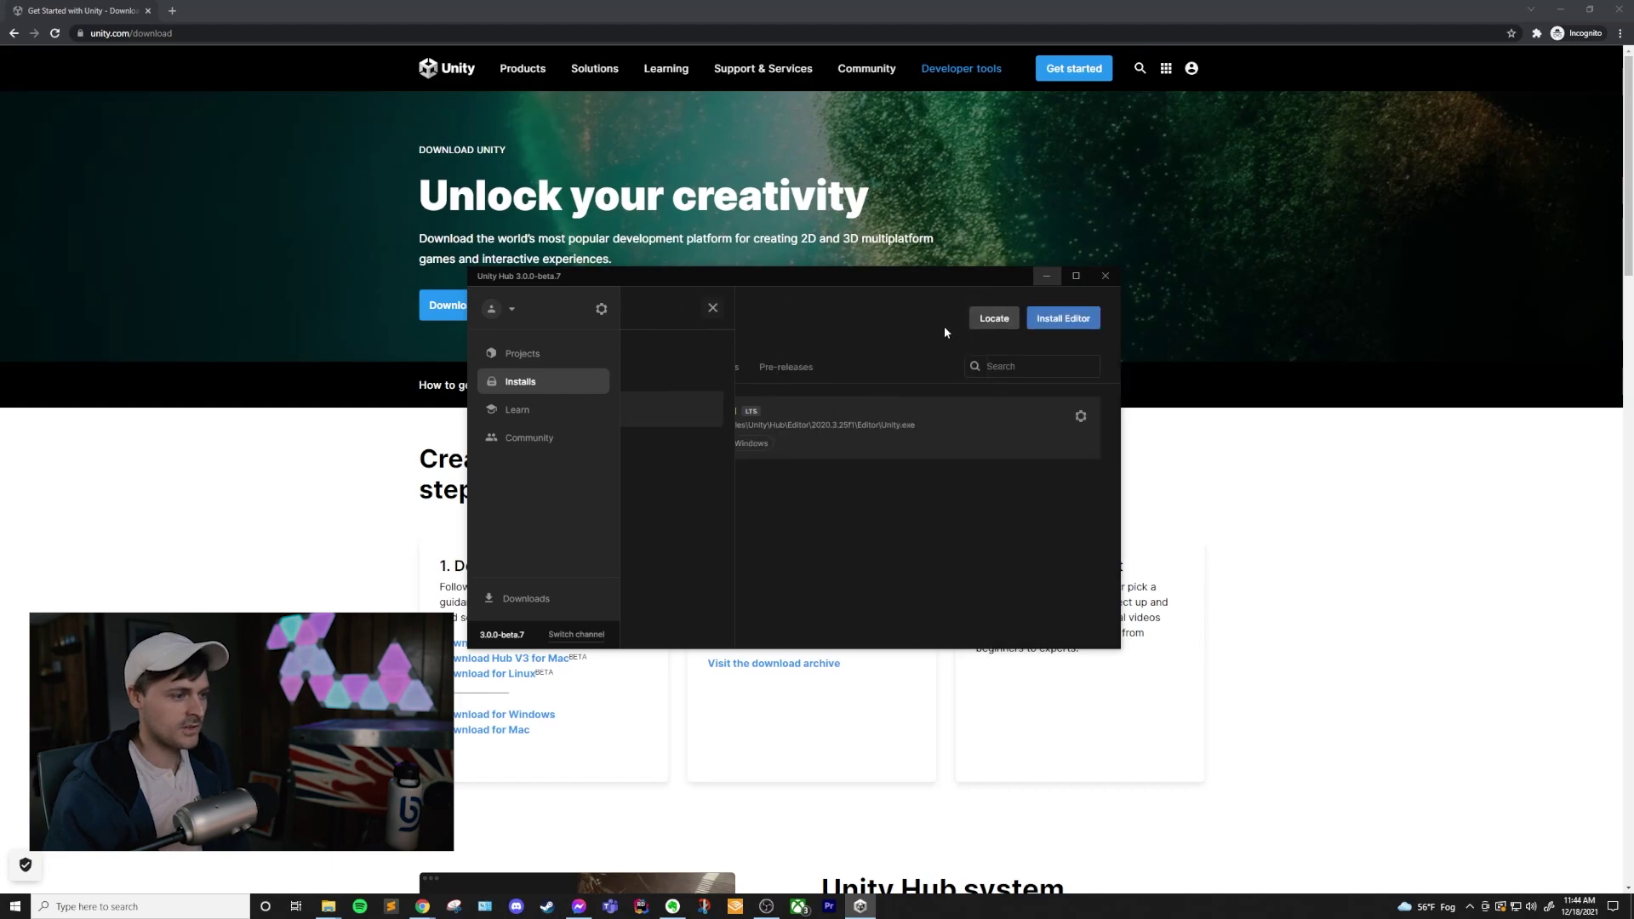
Step: Create a new project named "First Project" from the 3D Core template with editor version 2020.3.25f1
click(525, 362)
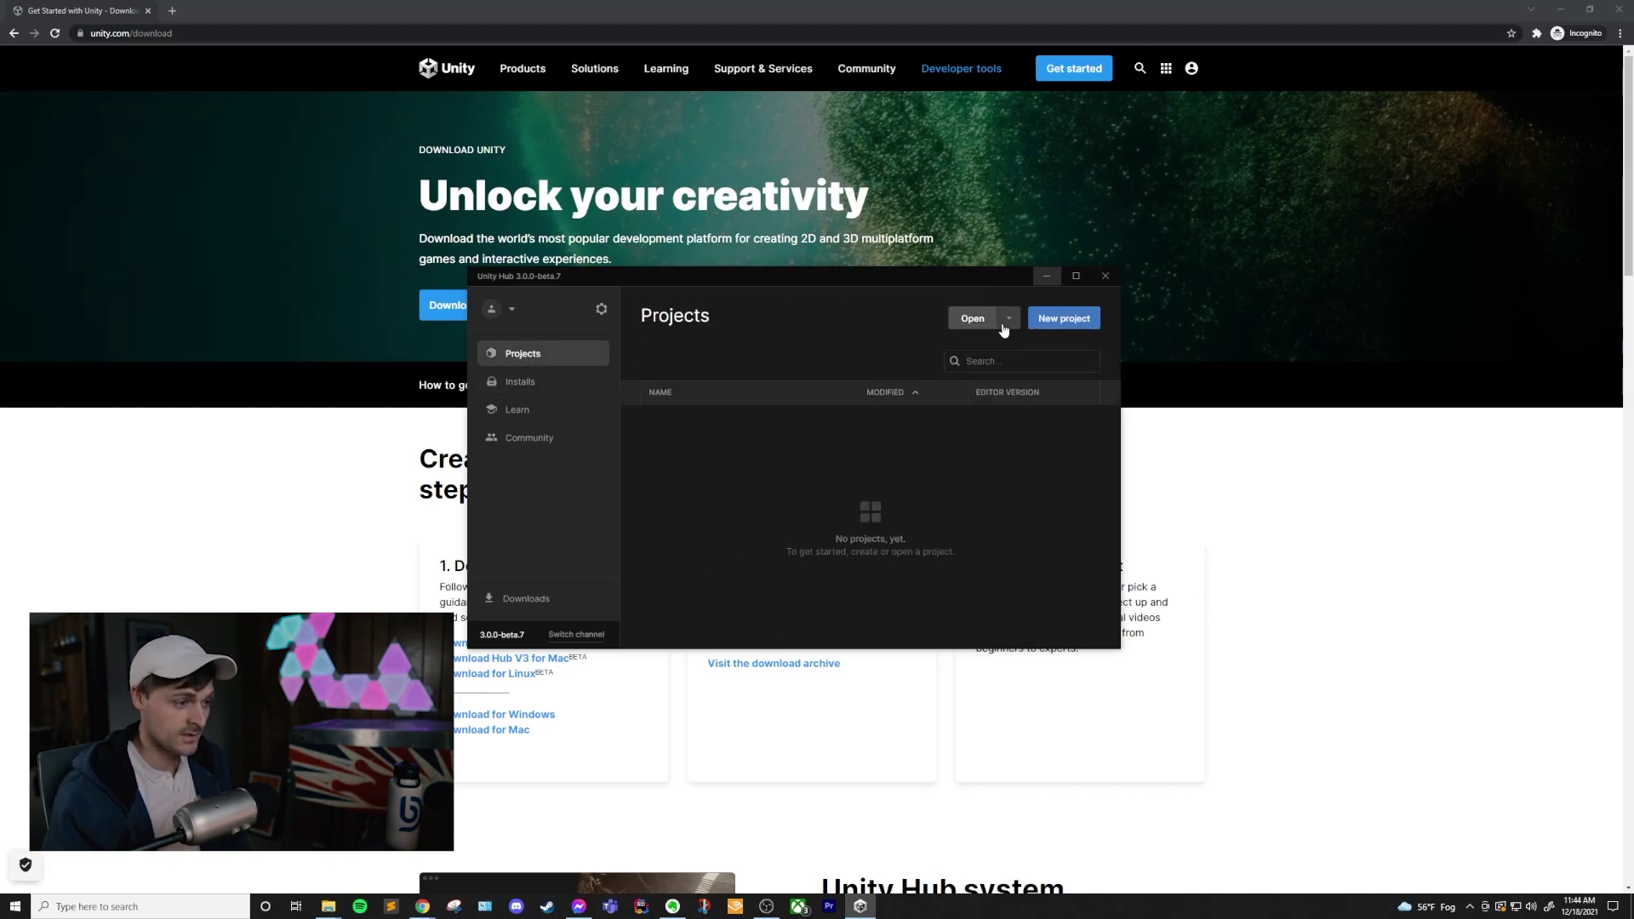
click(1054, 323)
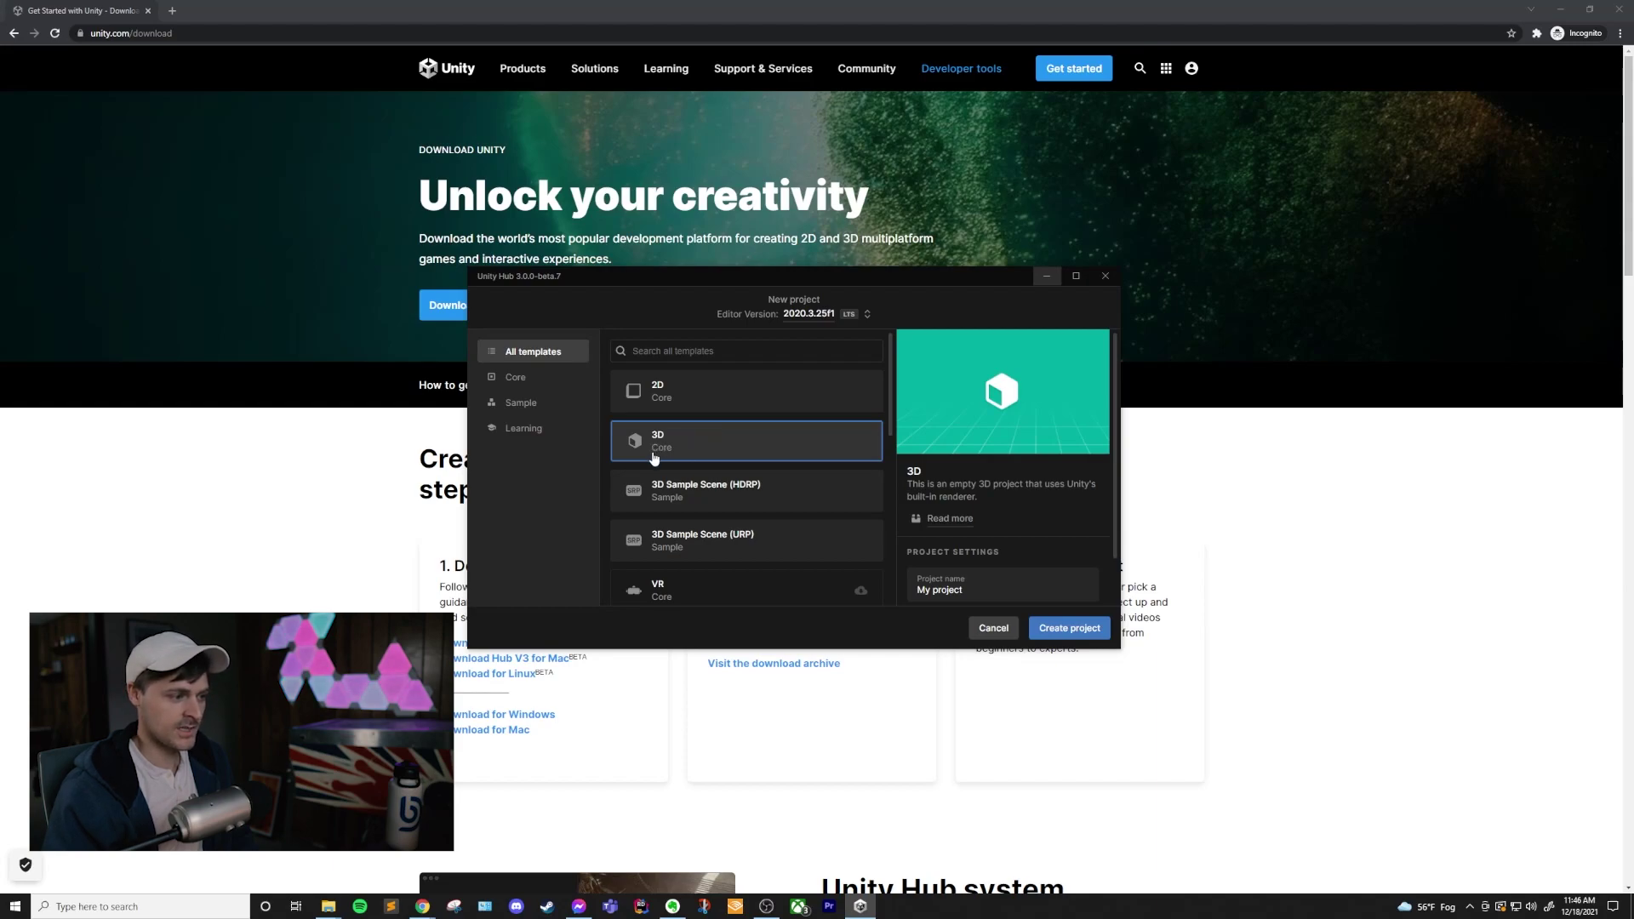
scroll(987, 503, down, 1)
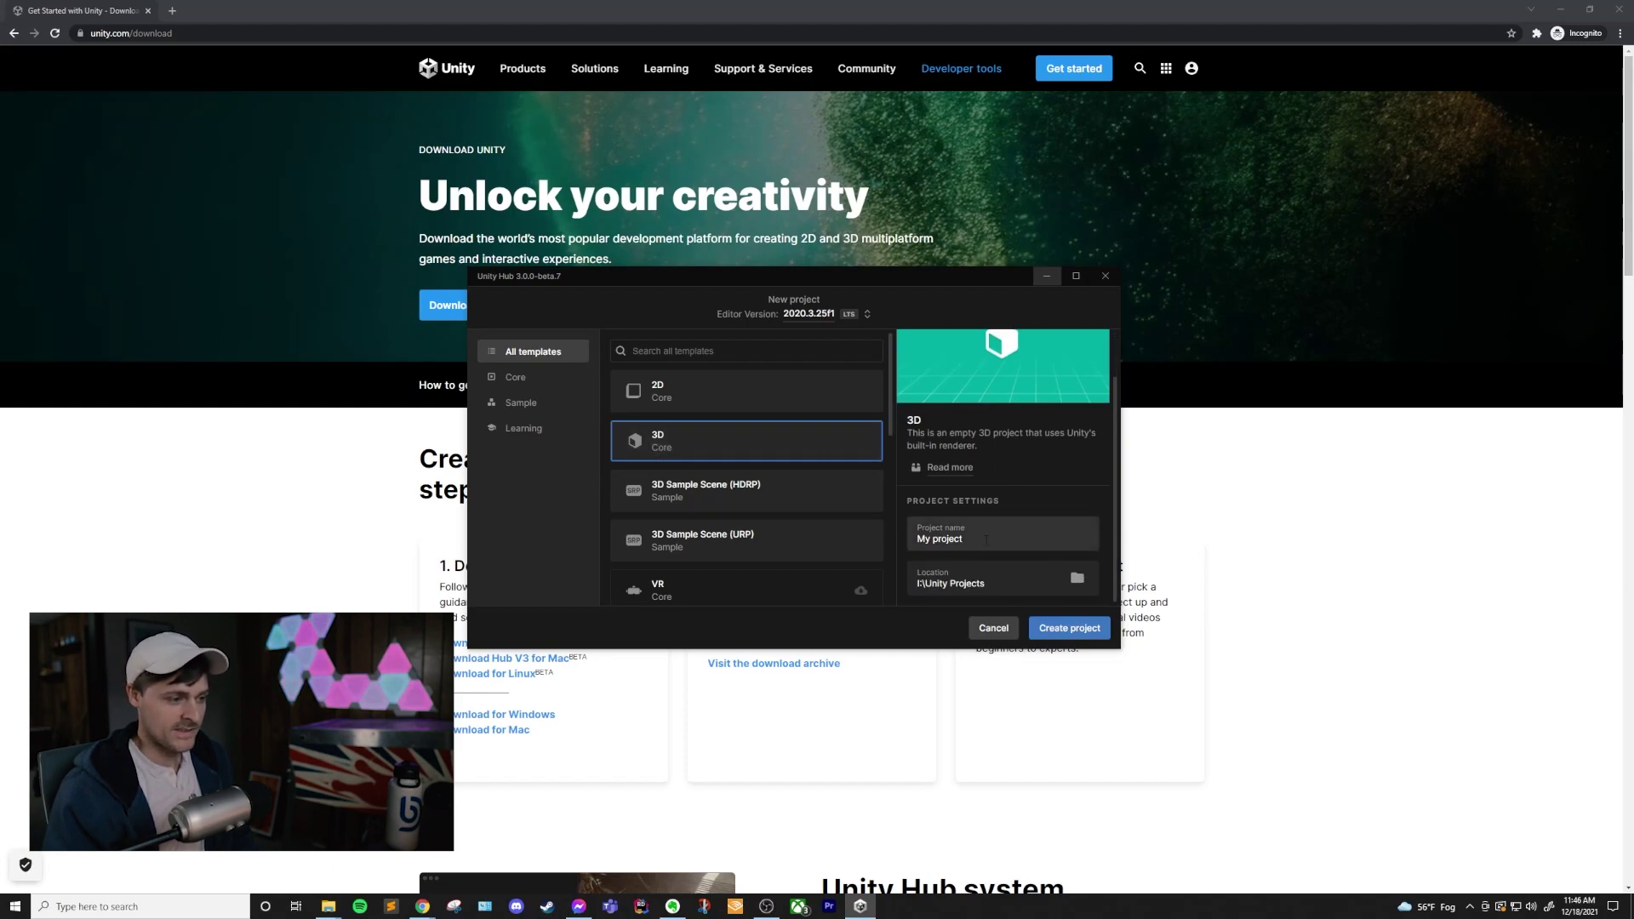
triple_click(970, 539)
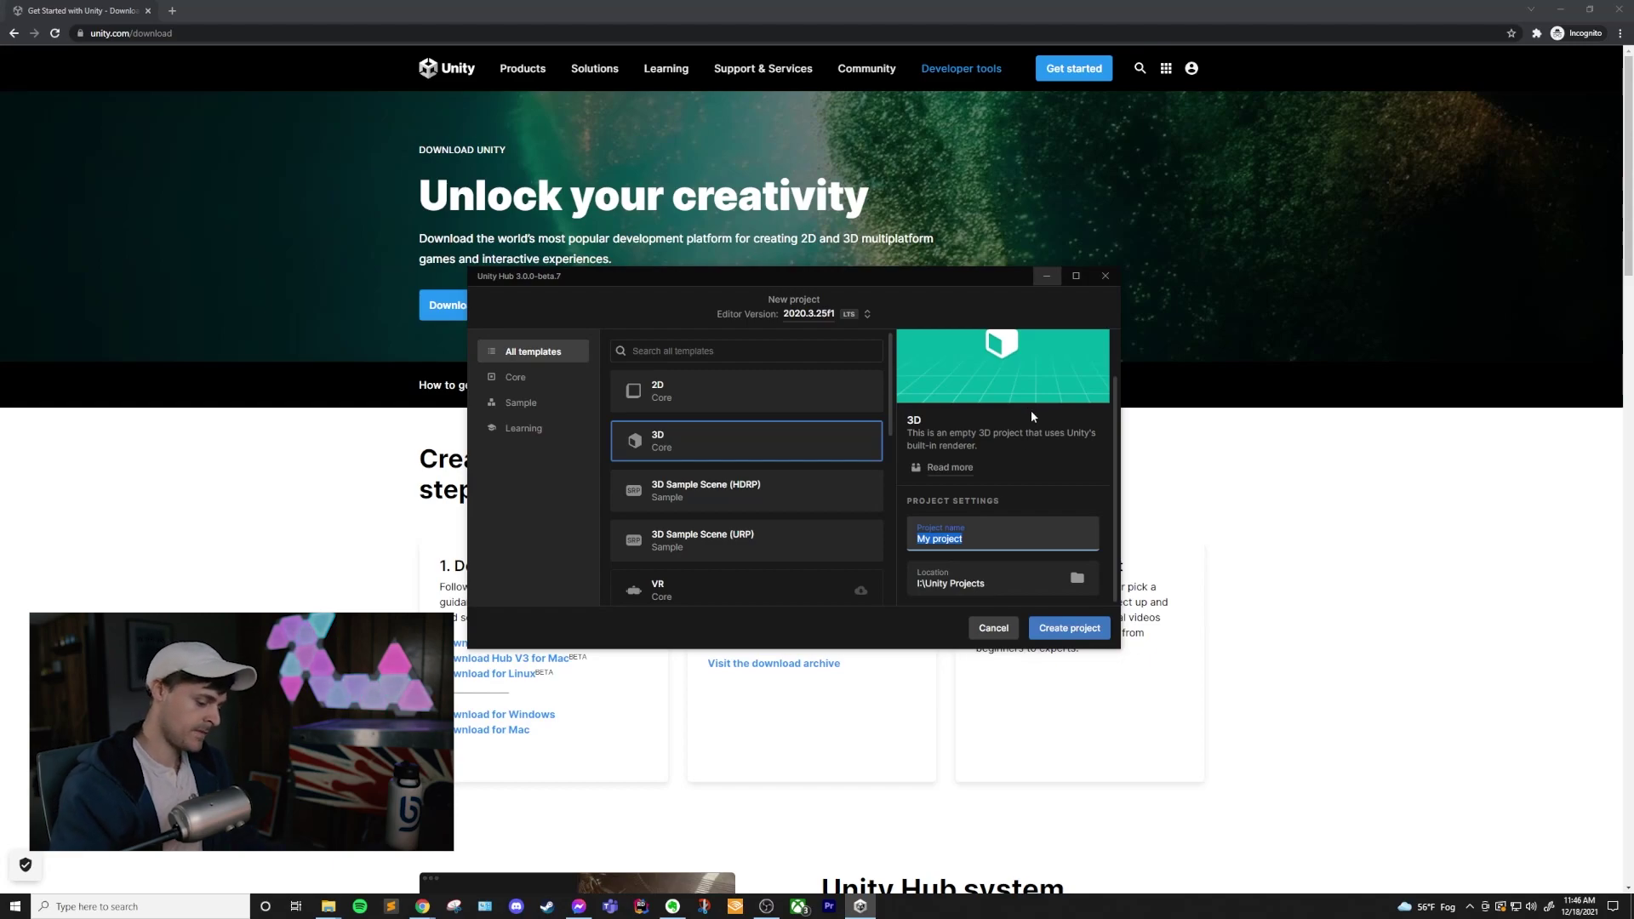
text(First Proje)
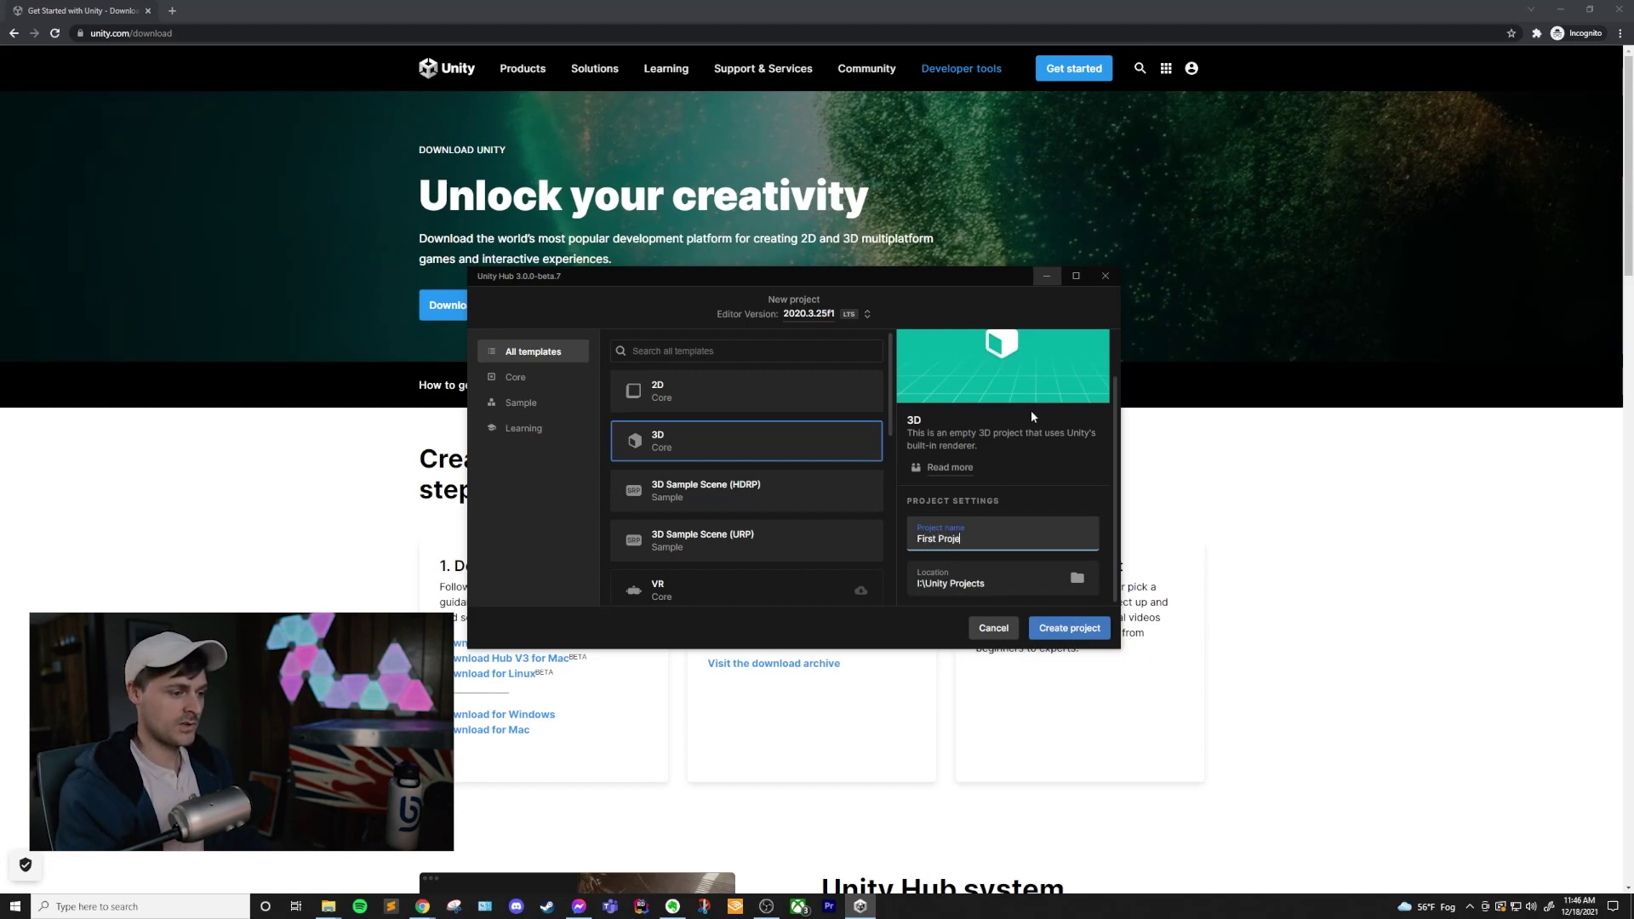
text(ct)
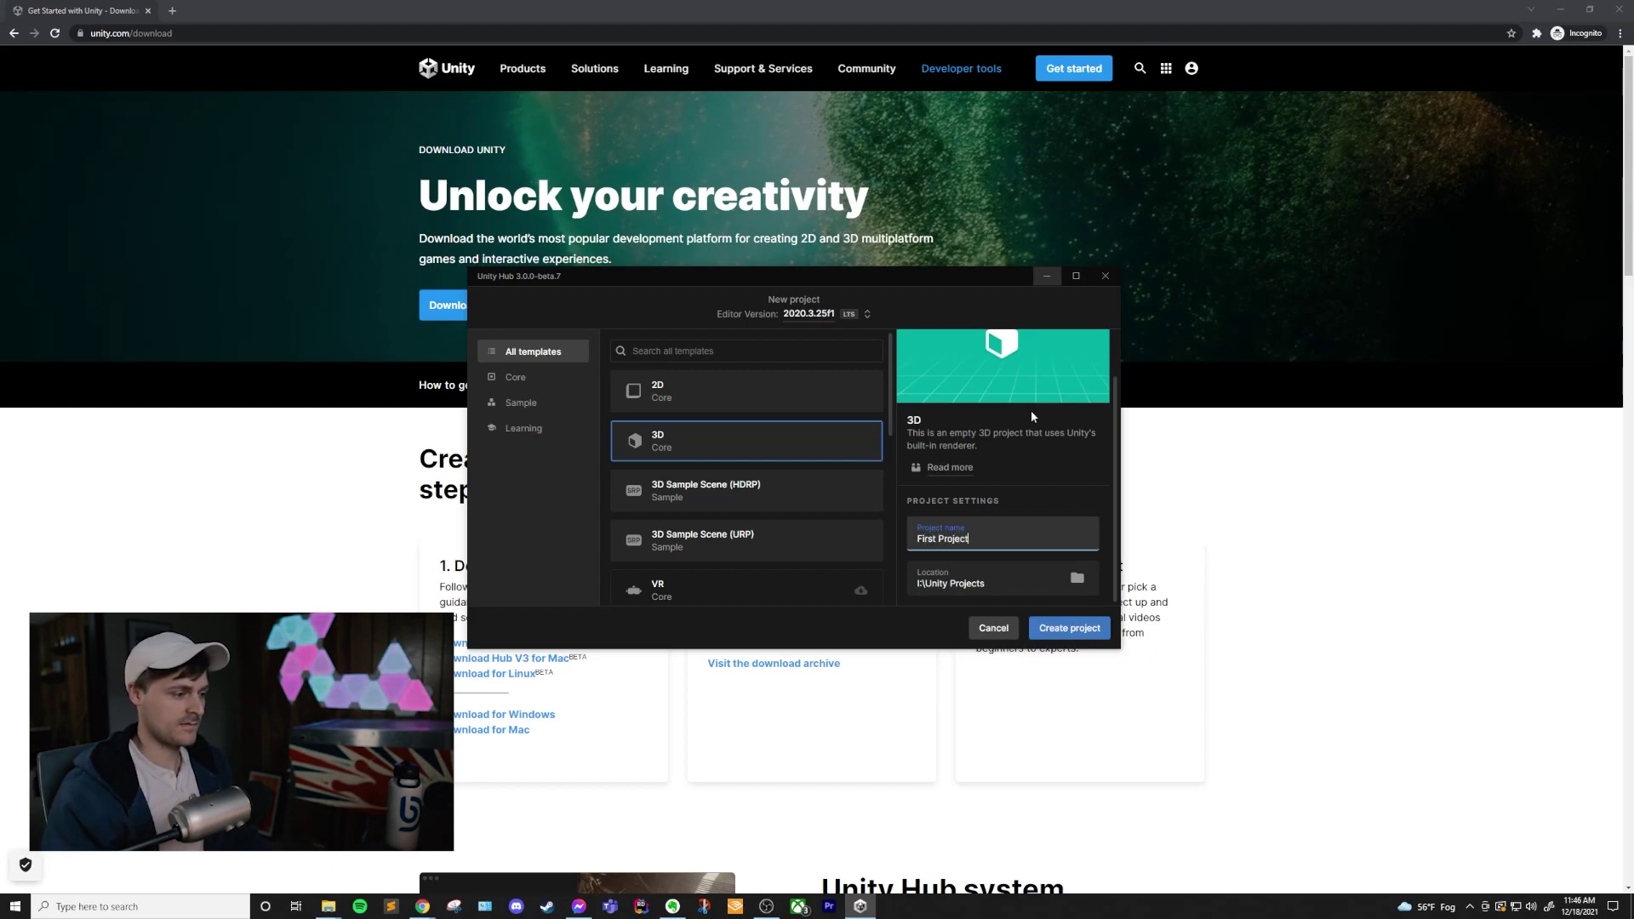
click(1068, 630)
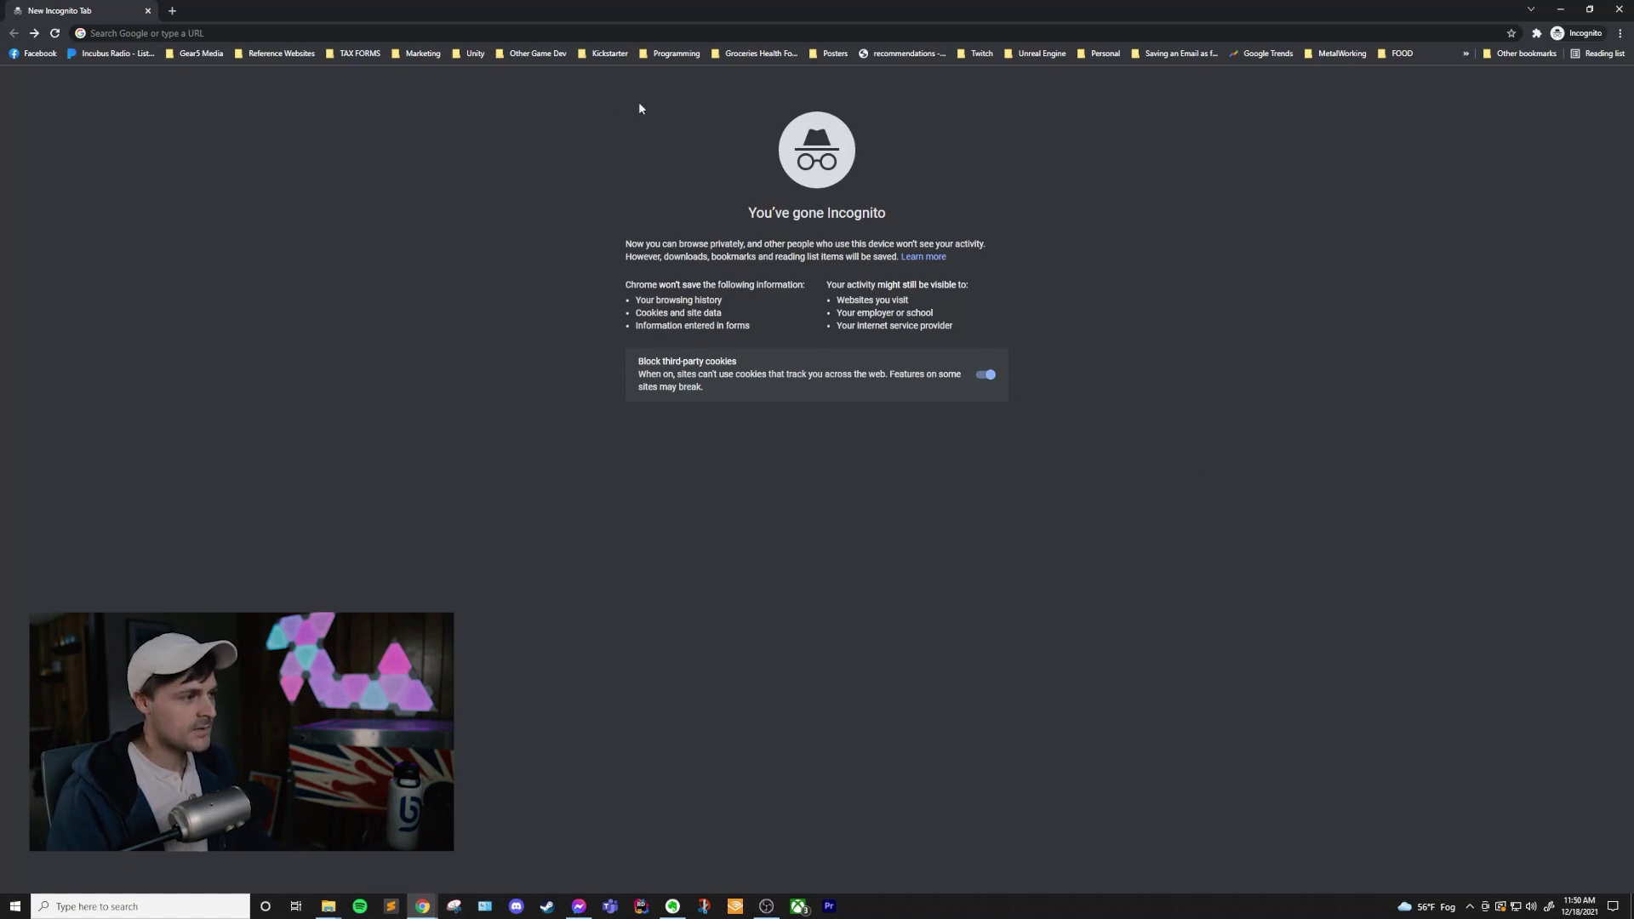
Step: Search the web for "unity download archive" and open Unity's Download Archive page
click(541, 33)
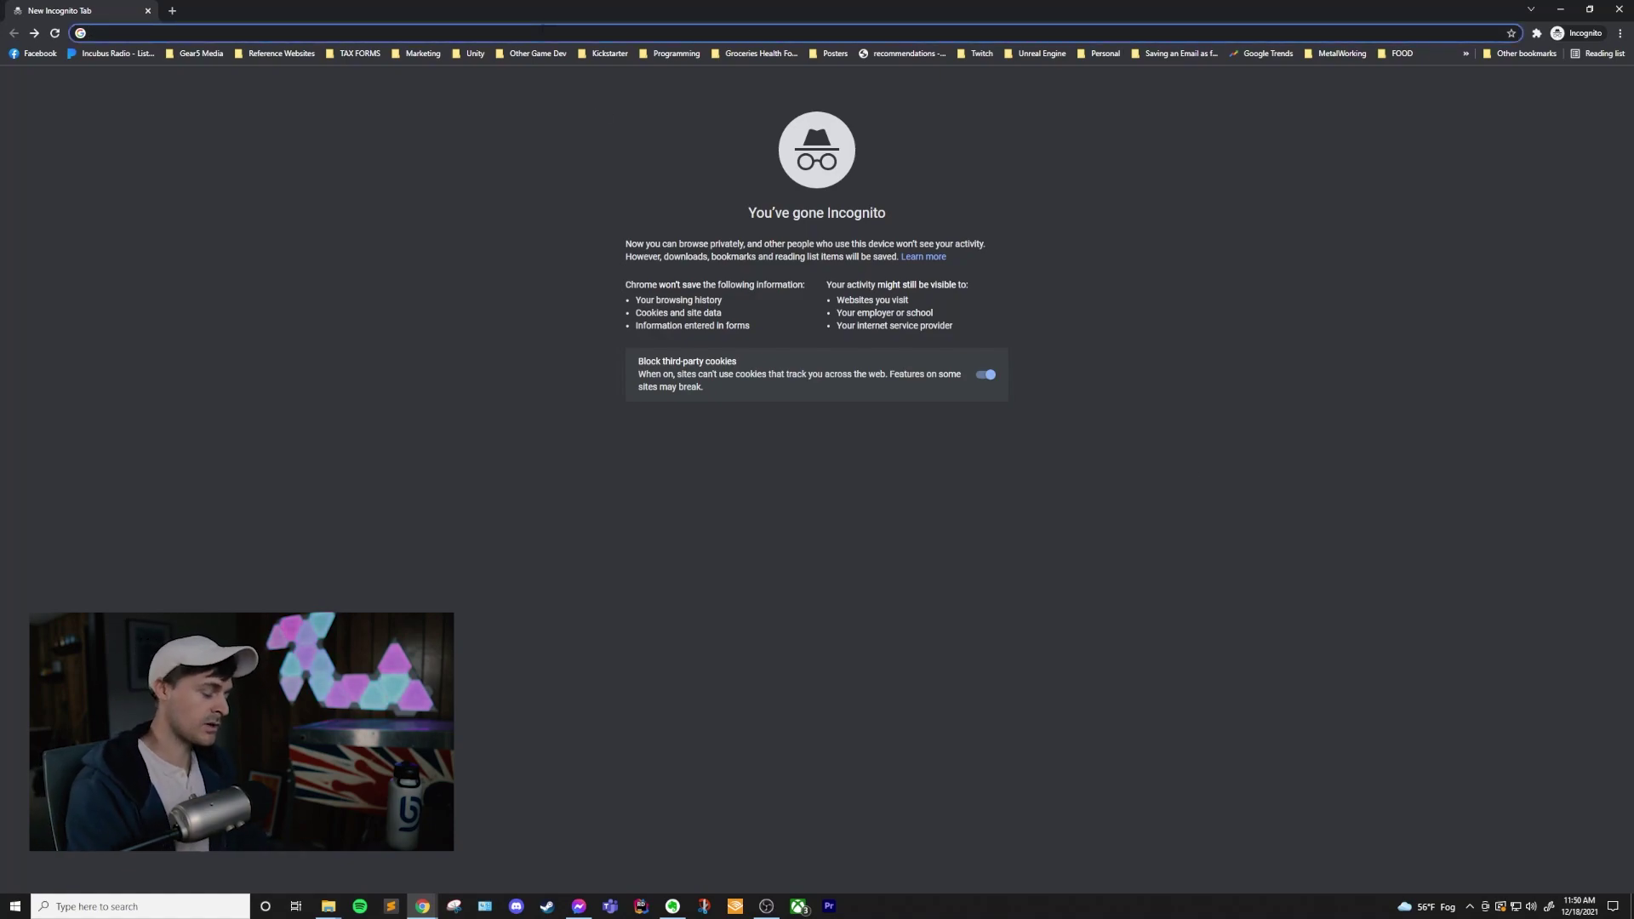
text(Unity download)
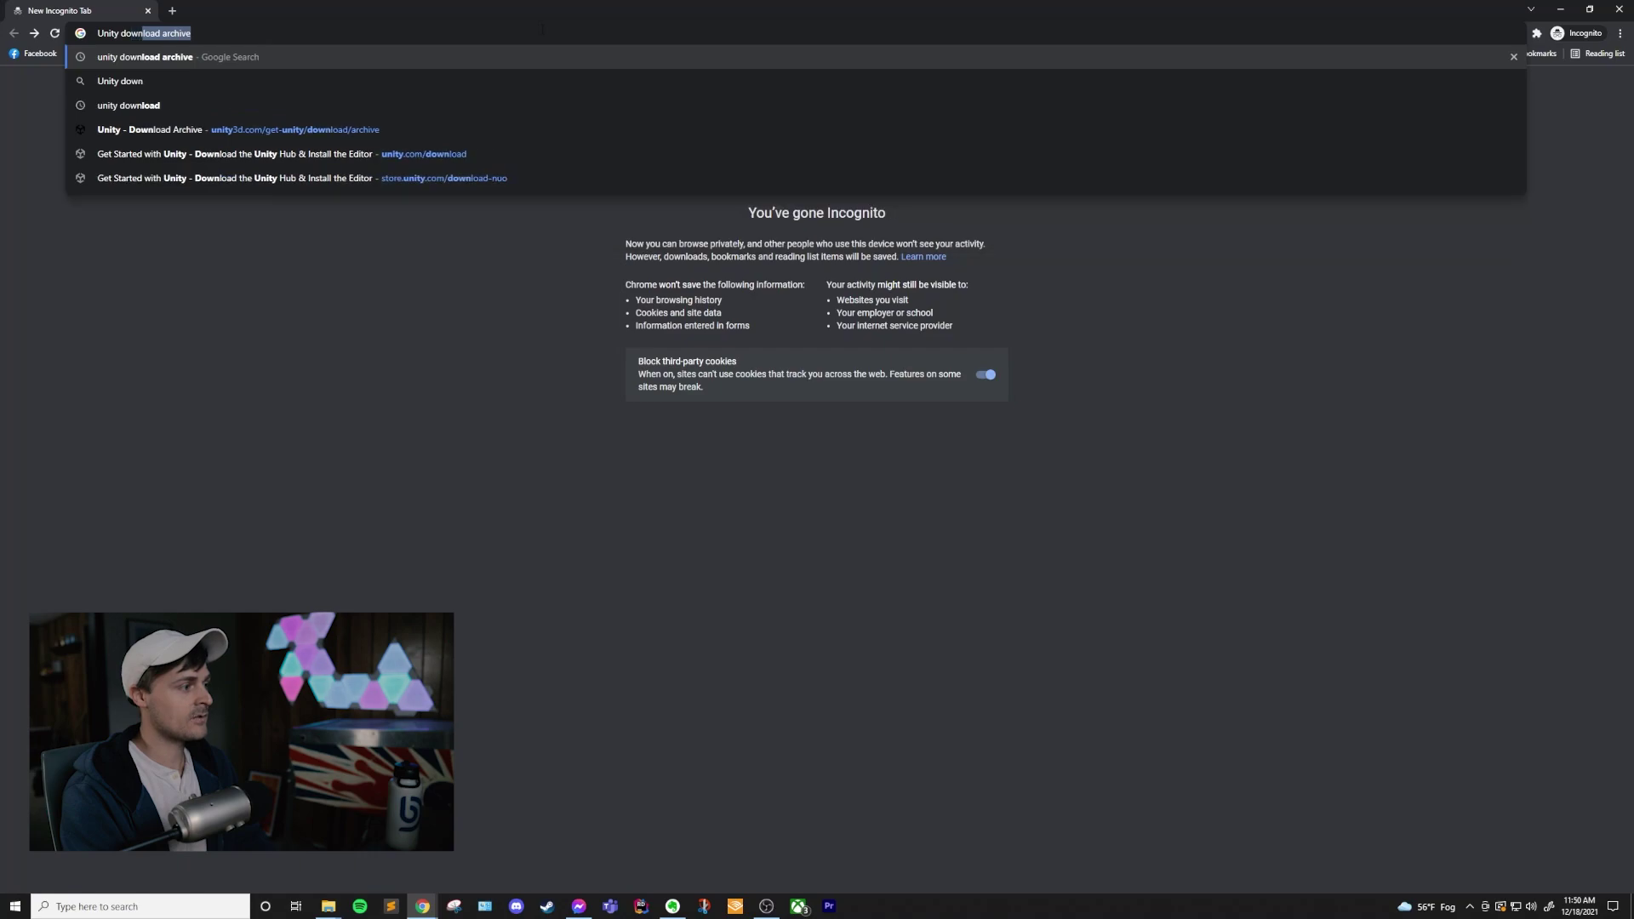
text(archive)
key(Return)
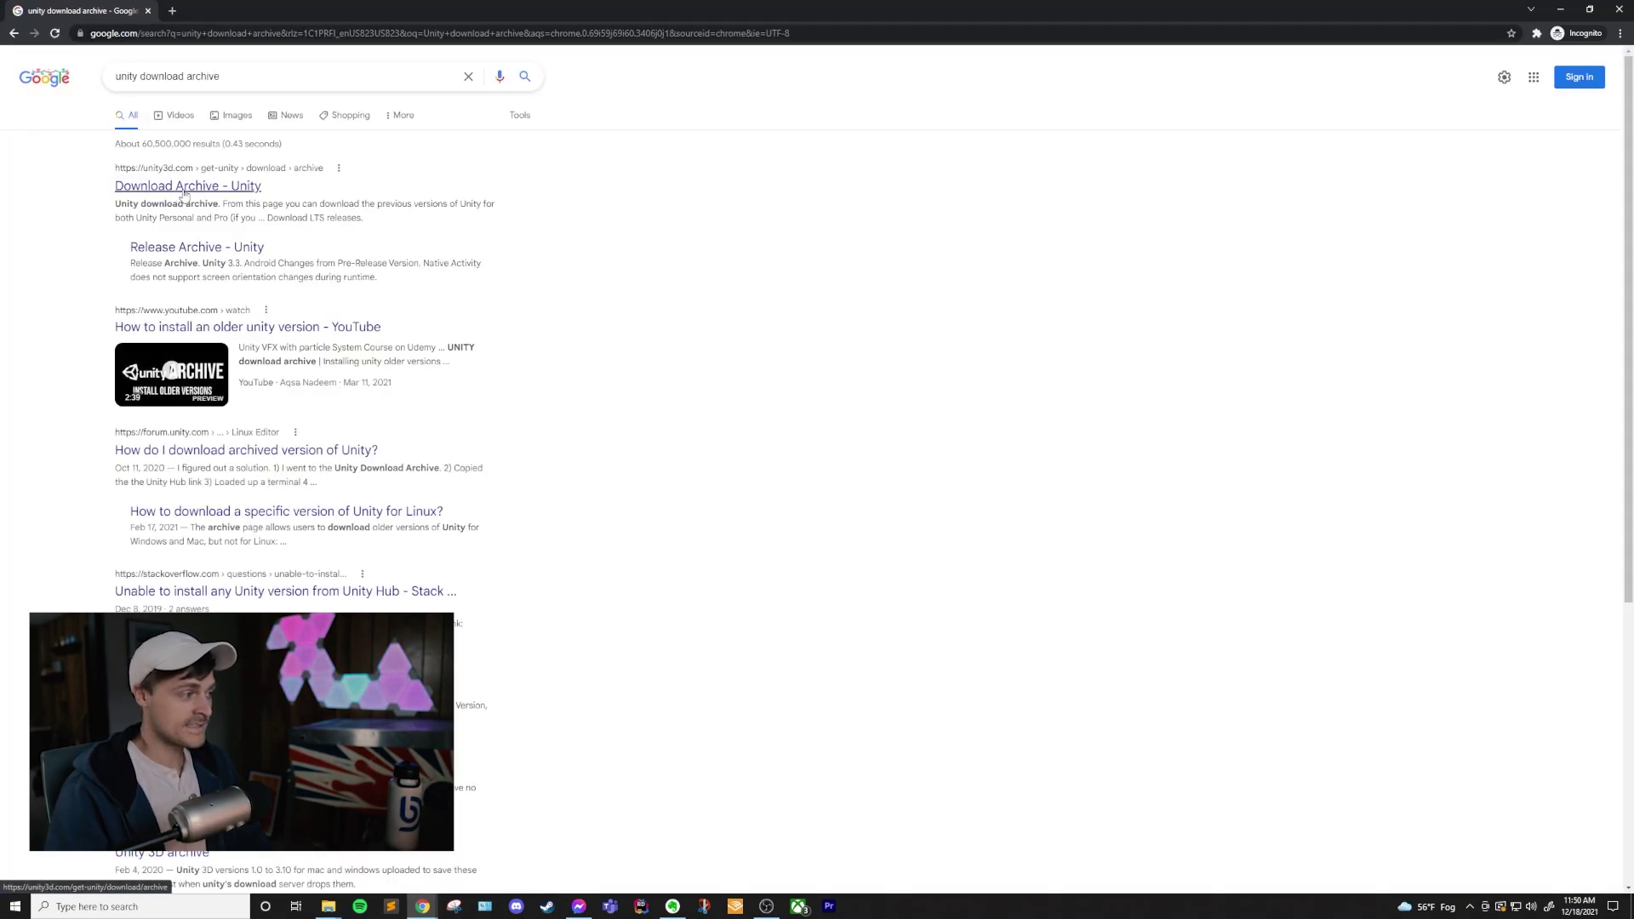
click(183, 194)
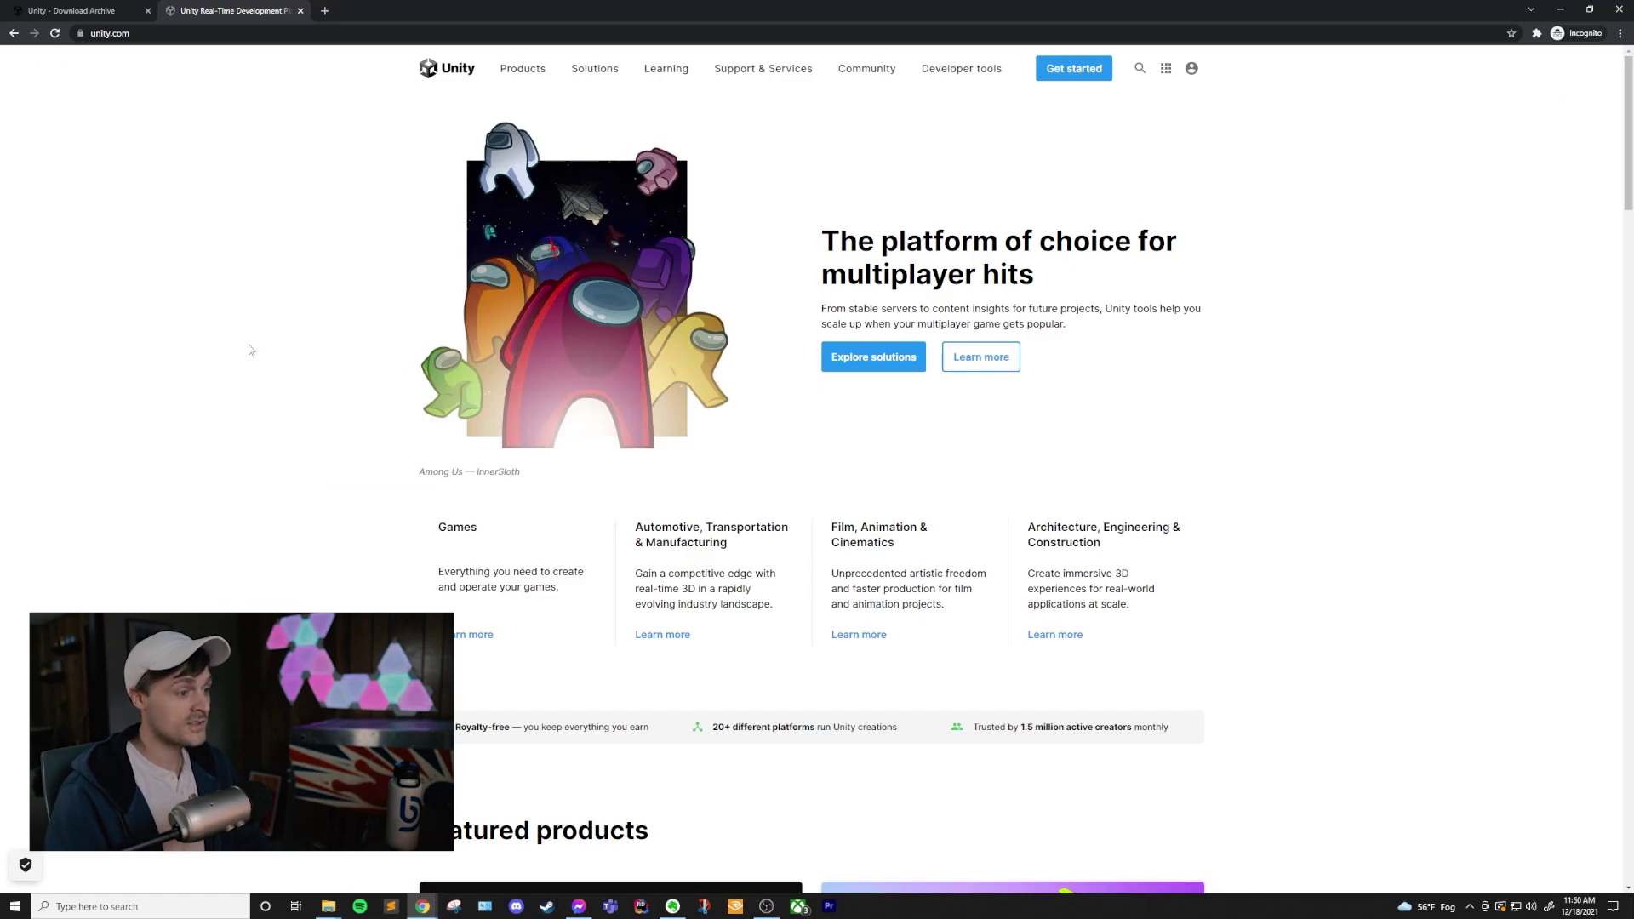
Step: Open the Download Archive from the unity.com footer, return to the first archive tab, and close the duplicate one
scroll(328, 417, down, 20)
scroll(331, 415, down, 20)
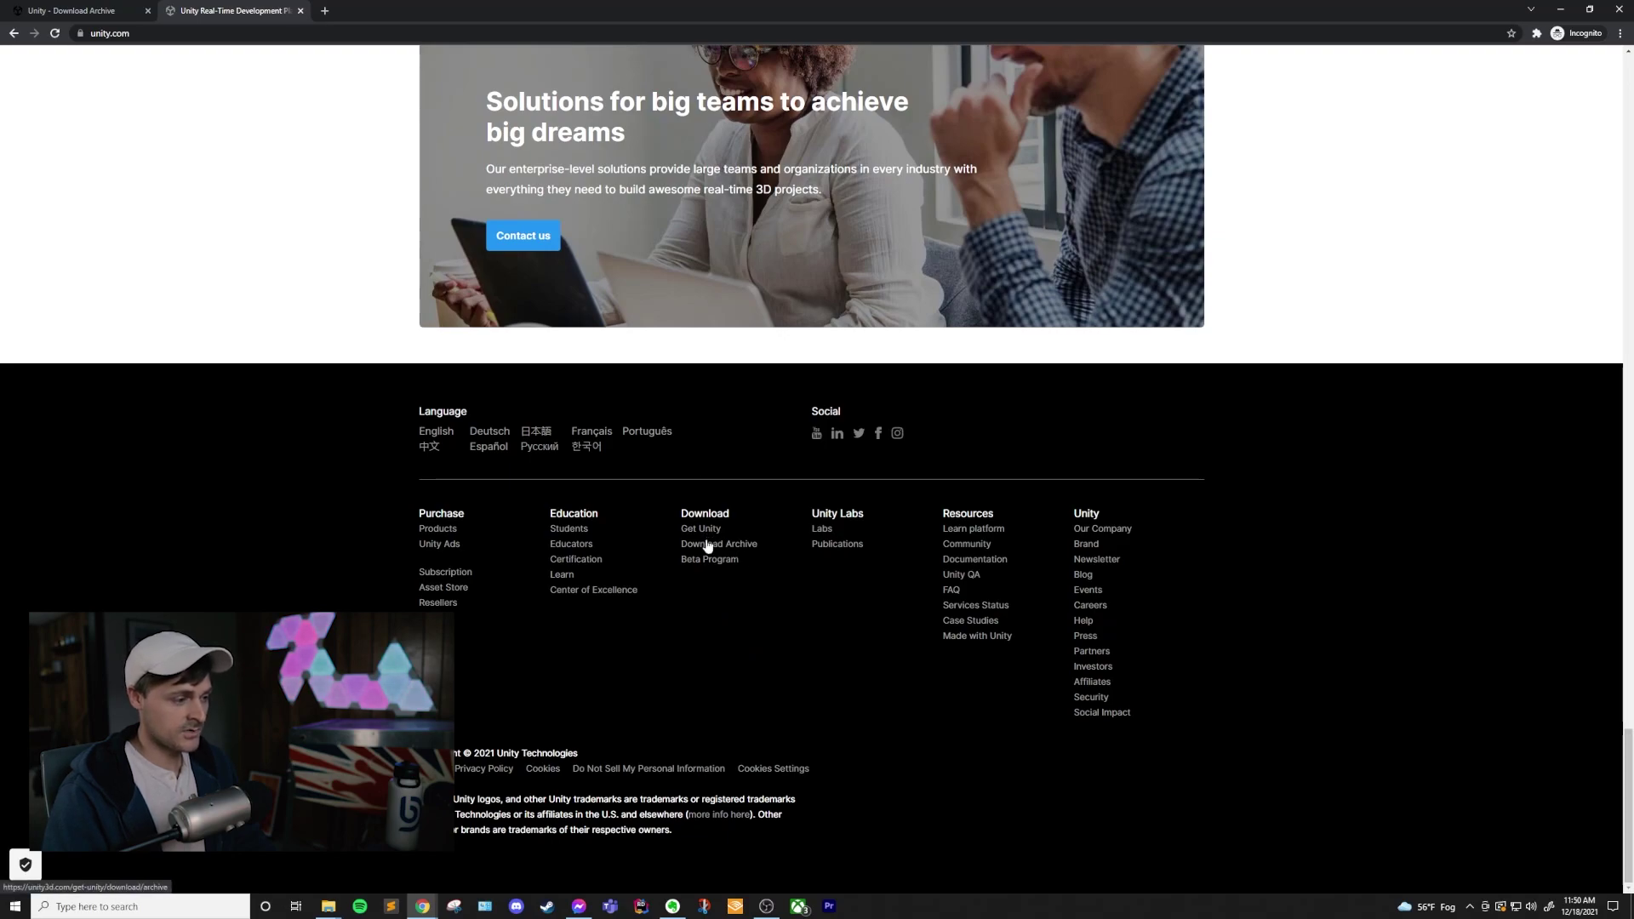
click(707, 550)
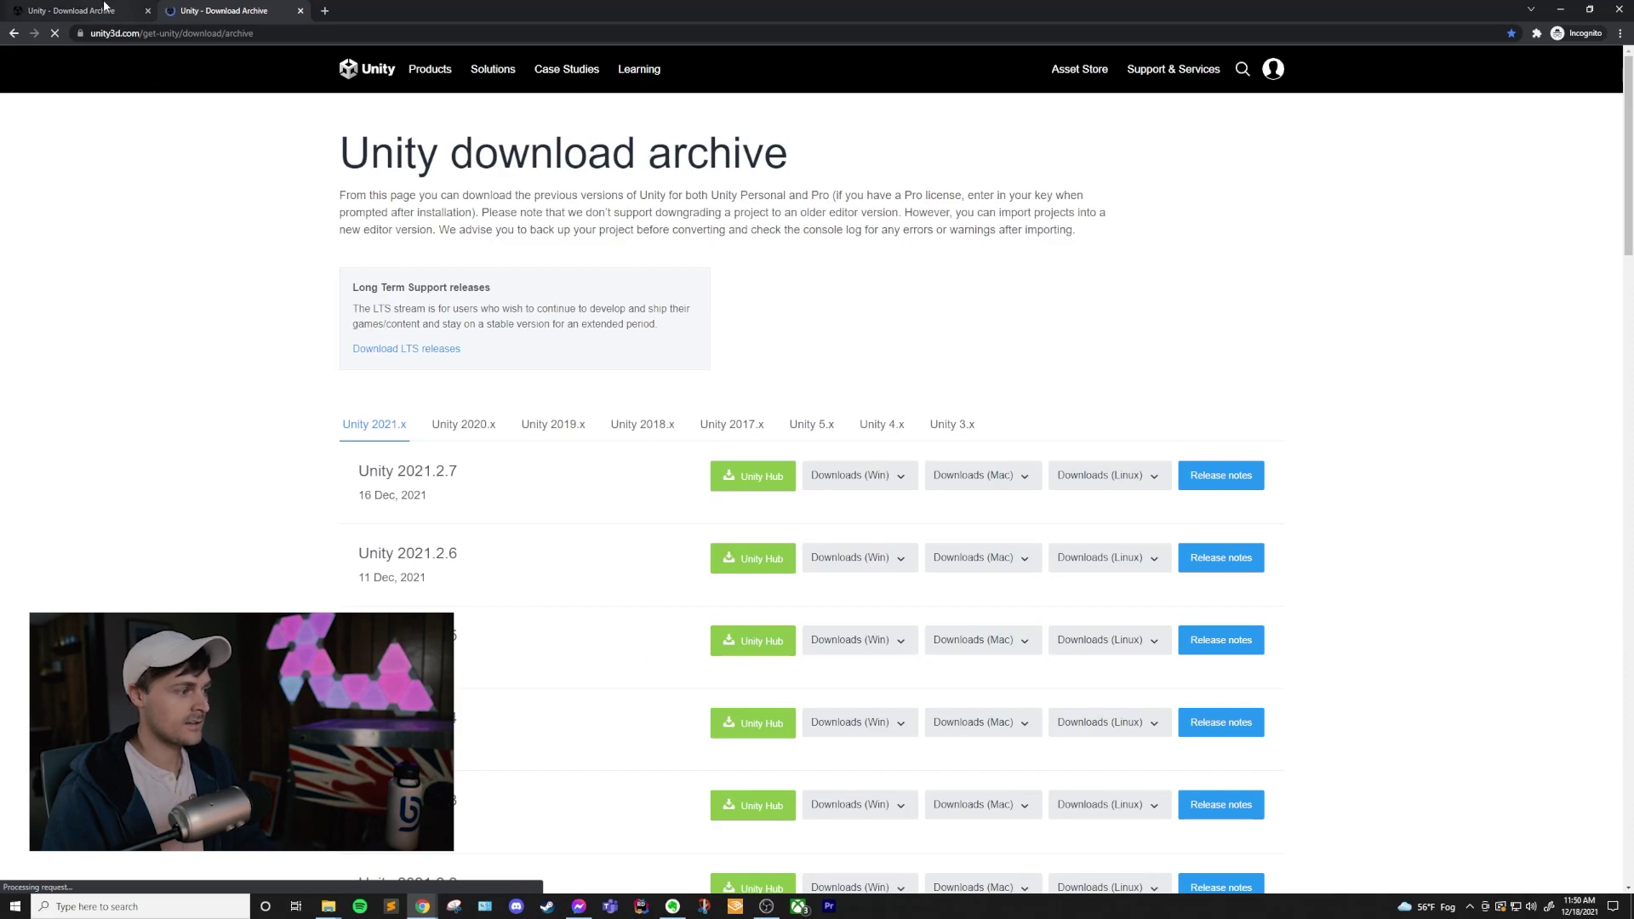
click(85, 11)
middle_click(260, 11)
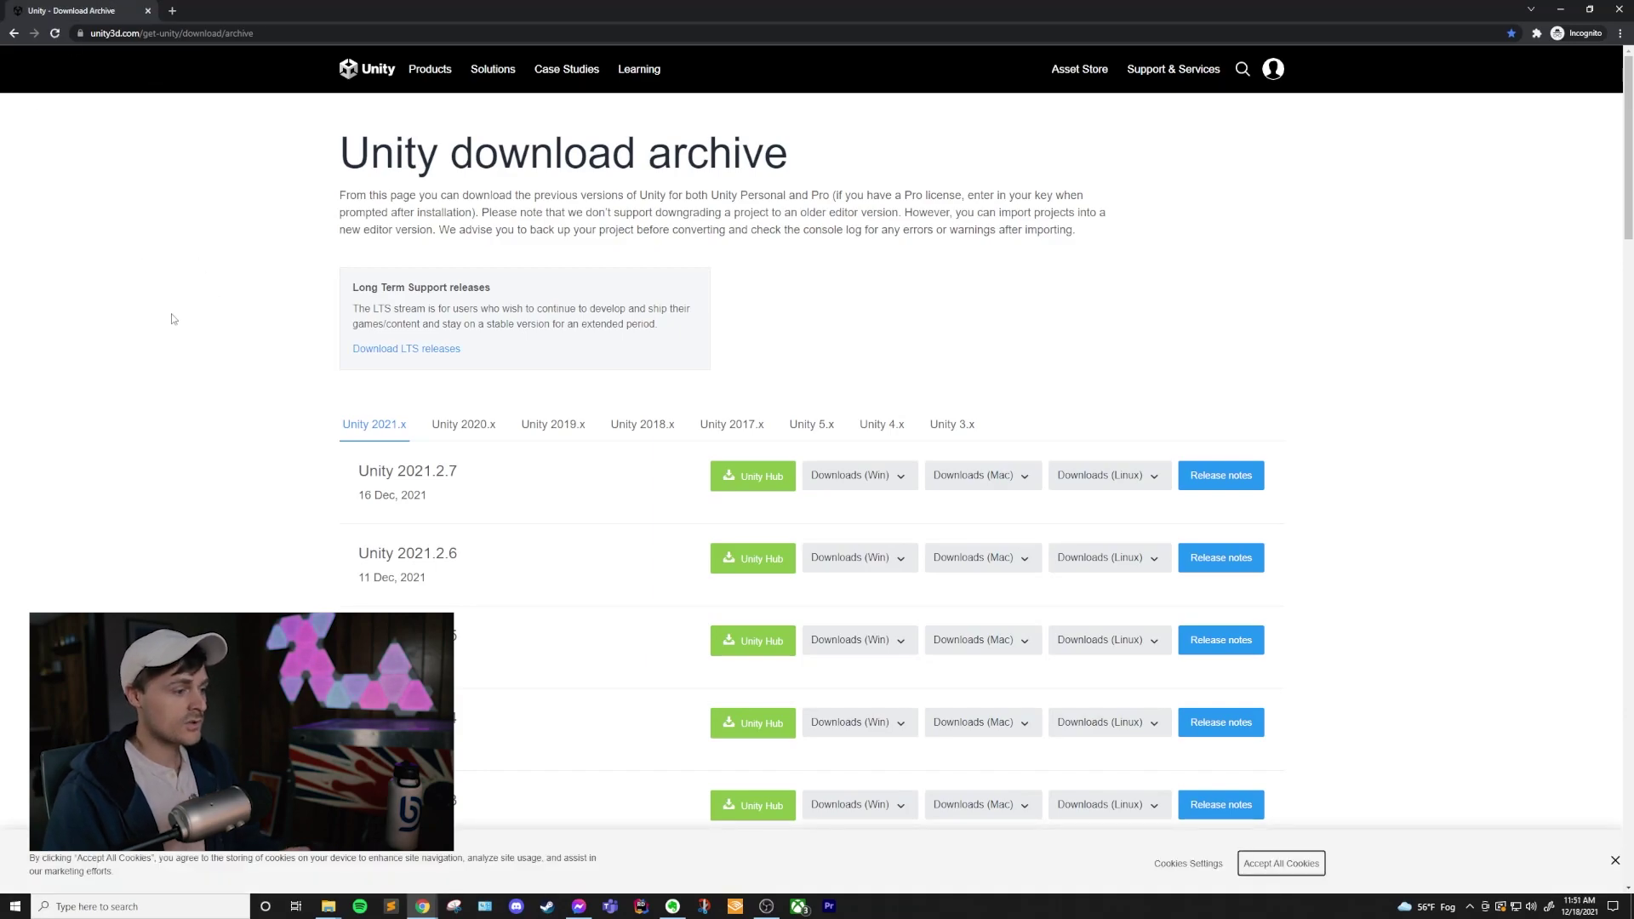
Step: Open the LTS releases page from the Unity download archive and expand the entry for LTS Release 2020.3.25f1
scroll(500, 497, down, 1)
scroll(501, 497, down, 8)
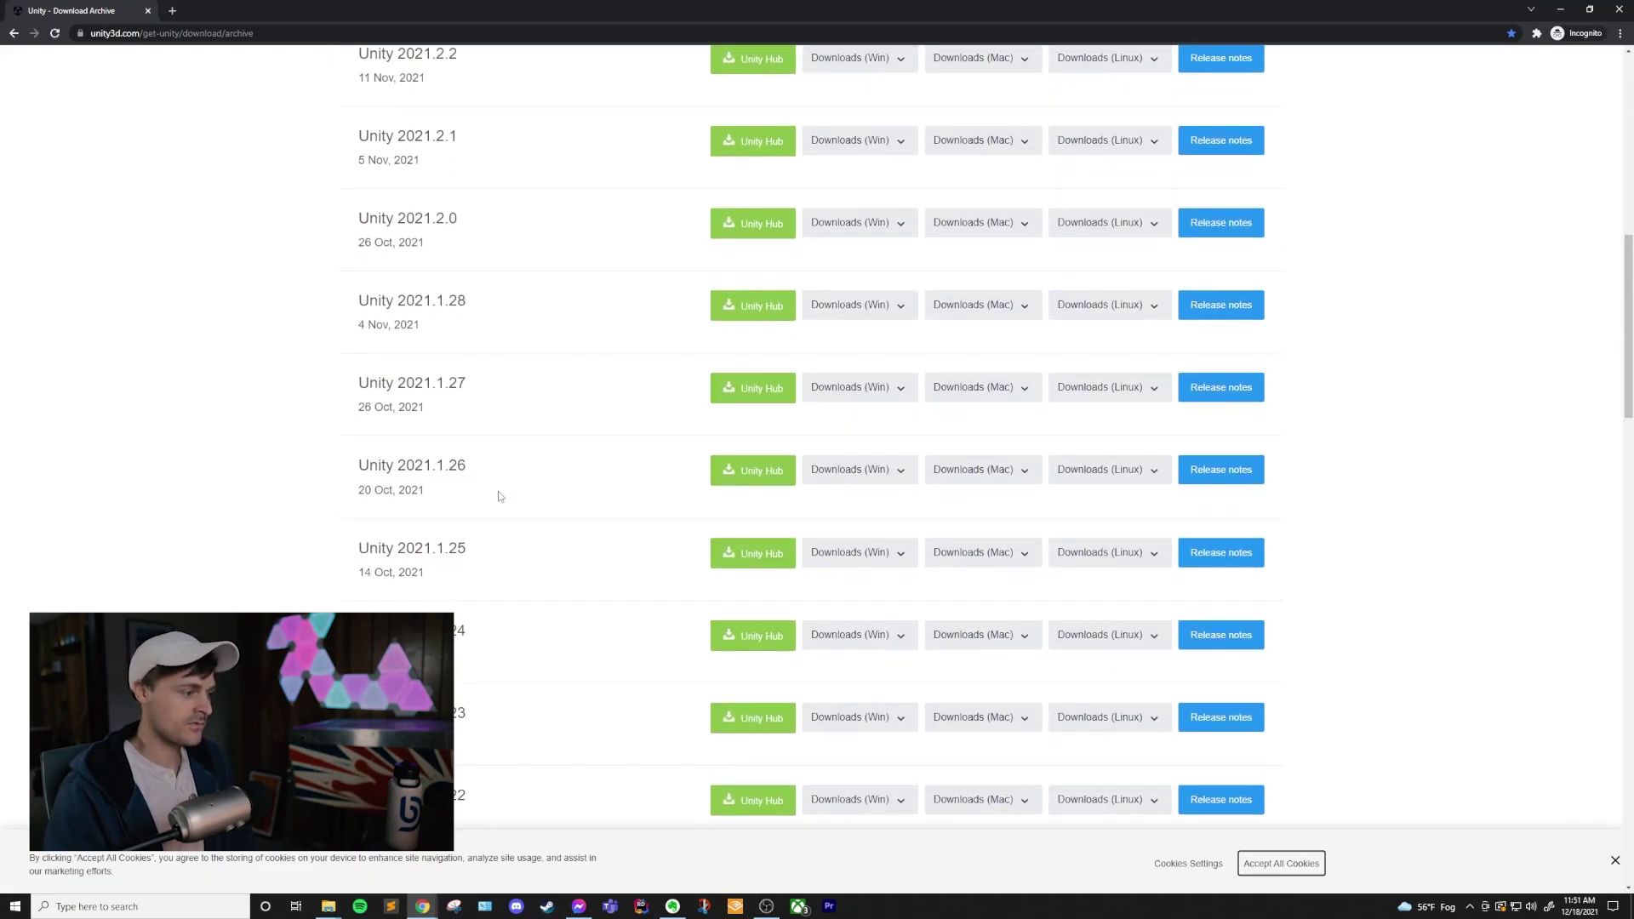
scroll(500, 496, up, 9)
scroll(500, 496, down, 1)
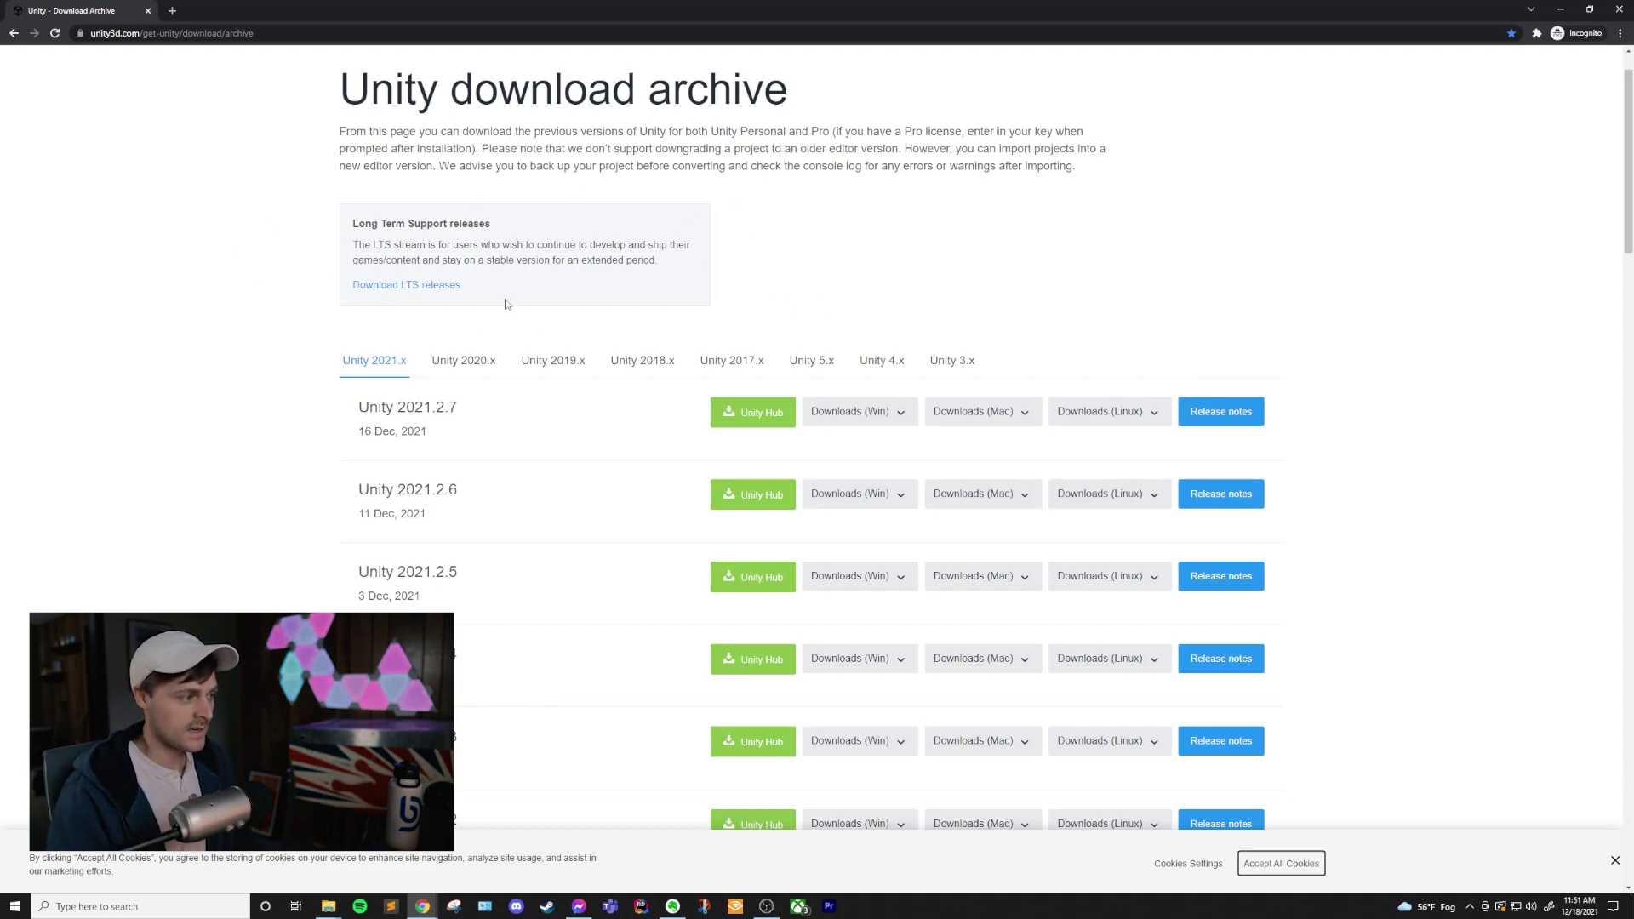
click(391, 294)
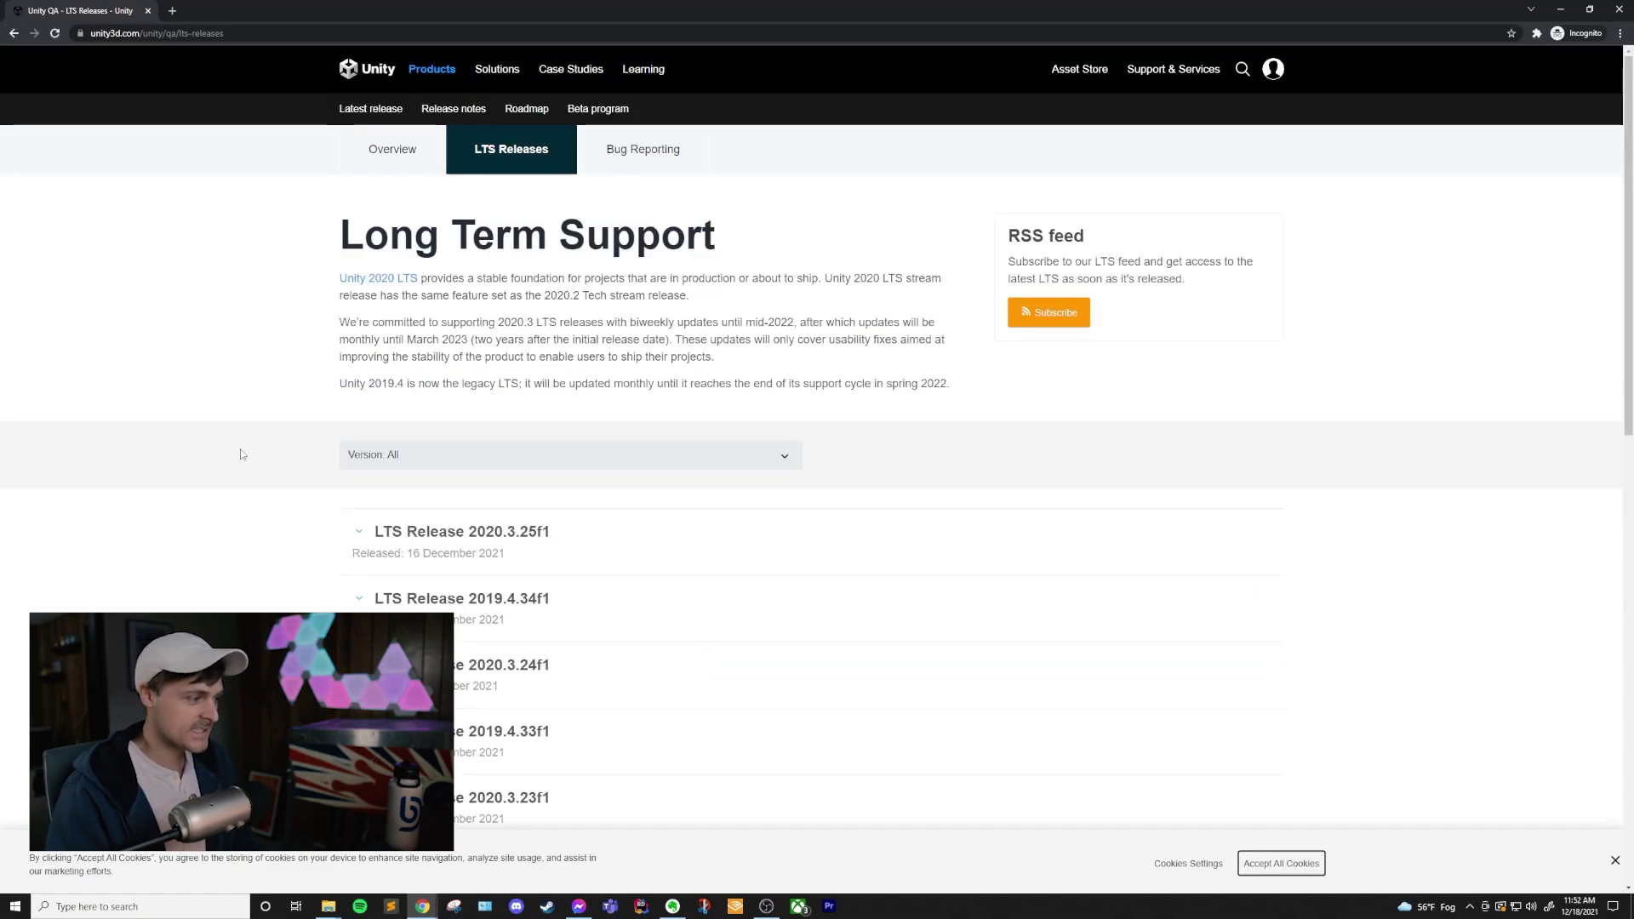
scroll(246, 460, down, 1)
click(360, 407)
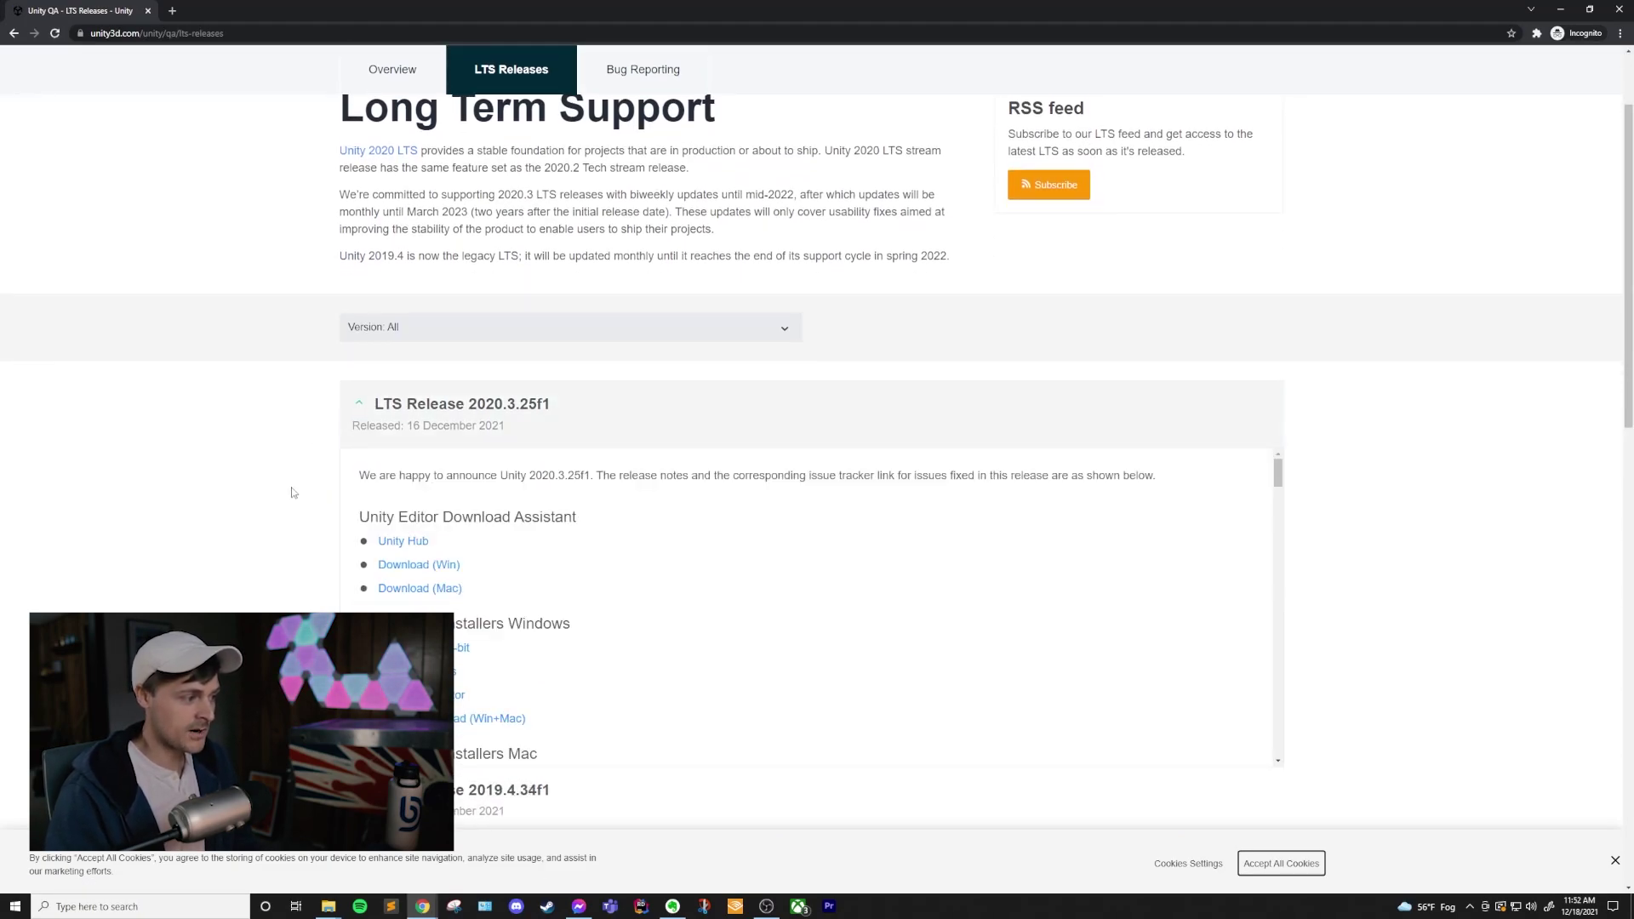
Step: Download the Unity Editor 64-bit component installer for Windows from the LTS Release 2020.3.25f1 entry
scroll(290, 497, down, 2)
scroll(719, 510, down, 1)
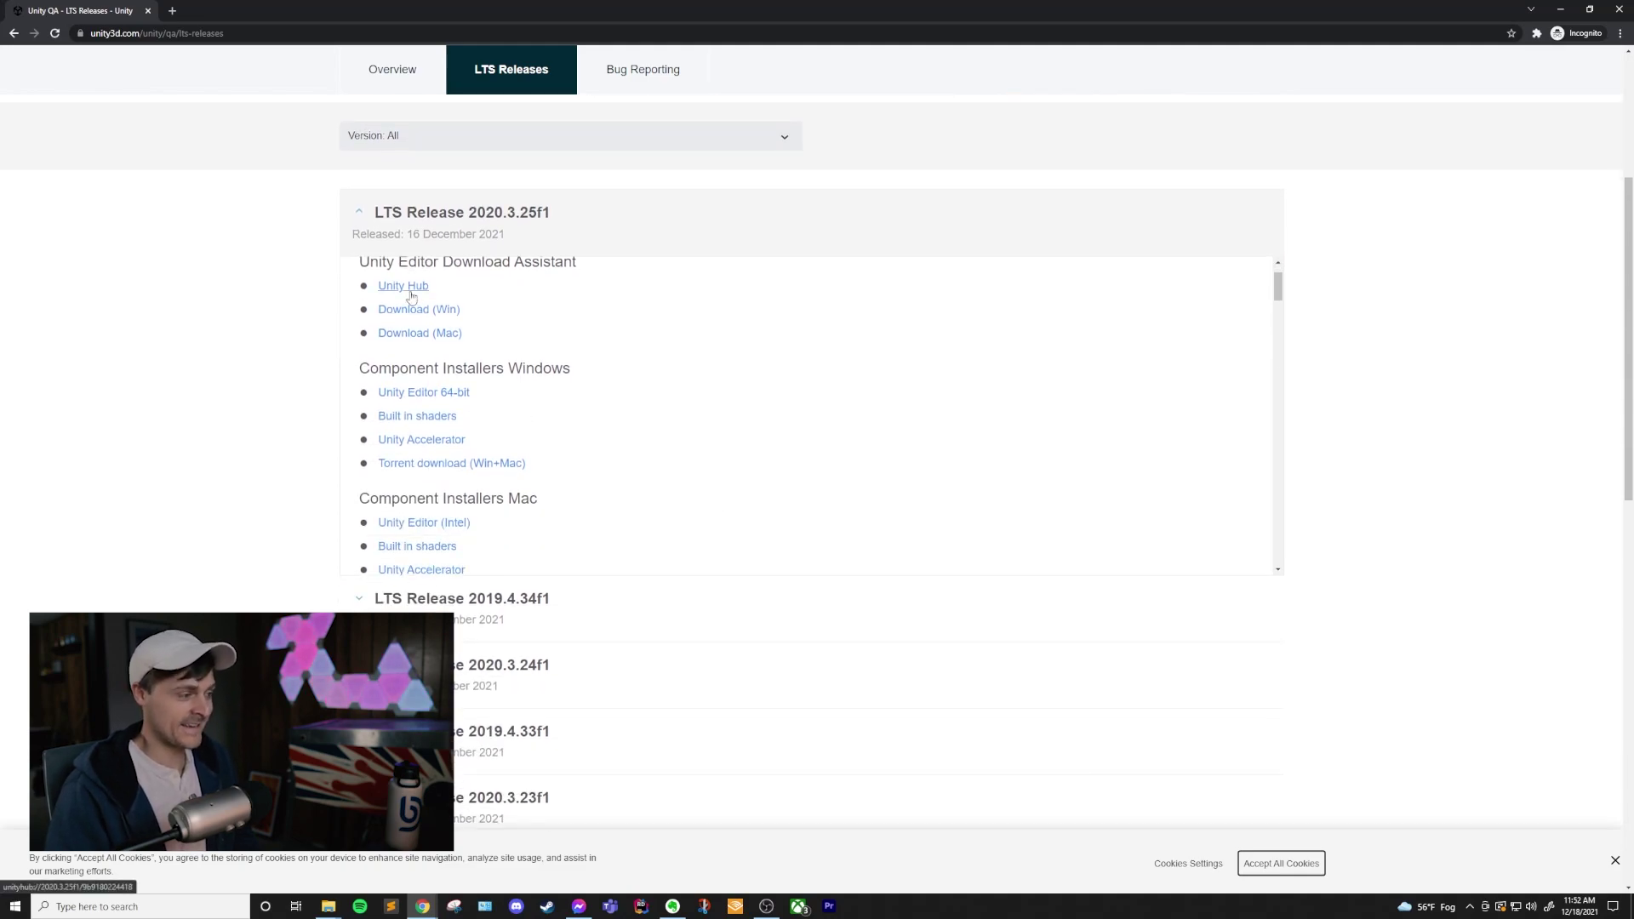
scroll(661, 499, down, 2)
scroll(661, 499, up, 1)
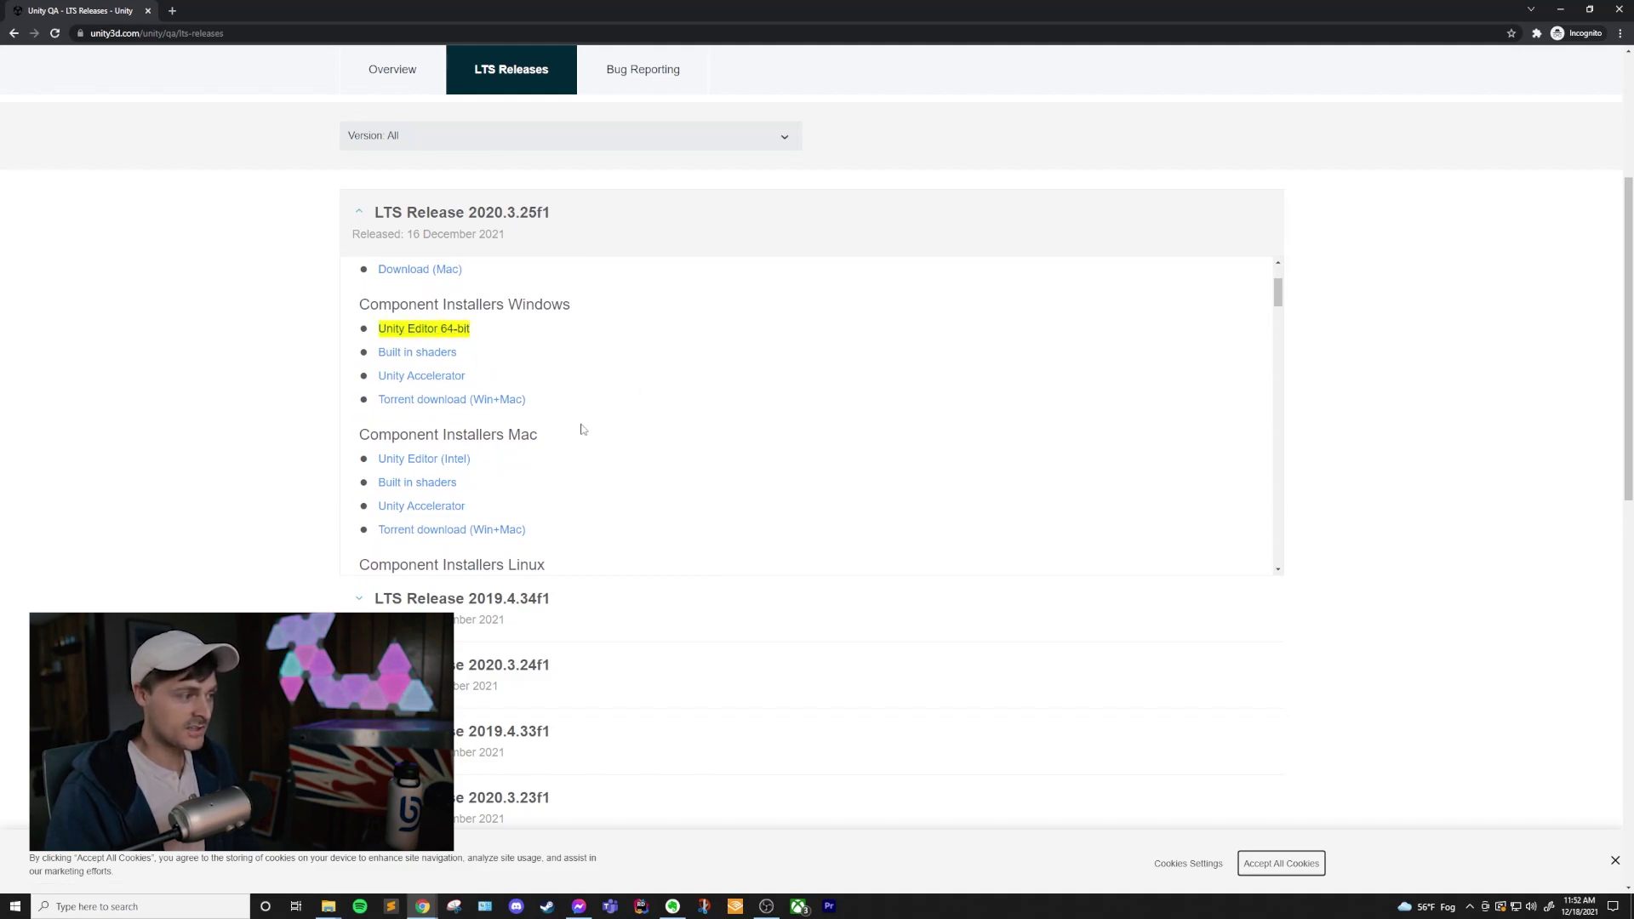
scroll(631, 441, down, 2)
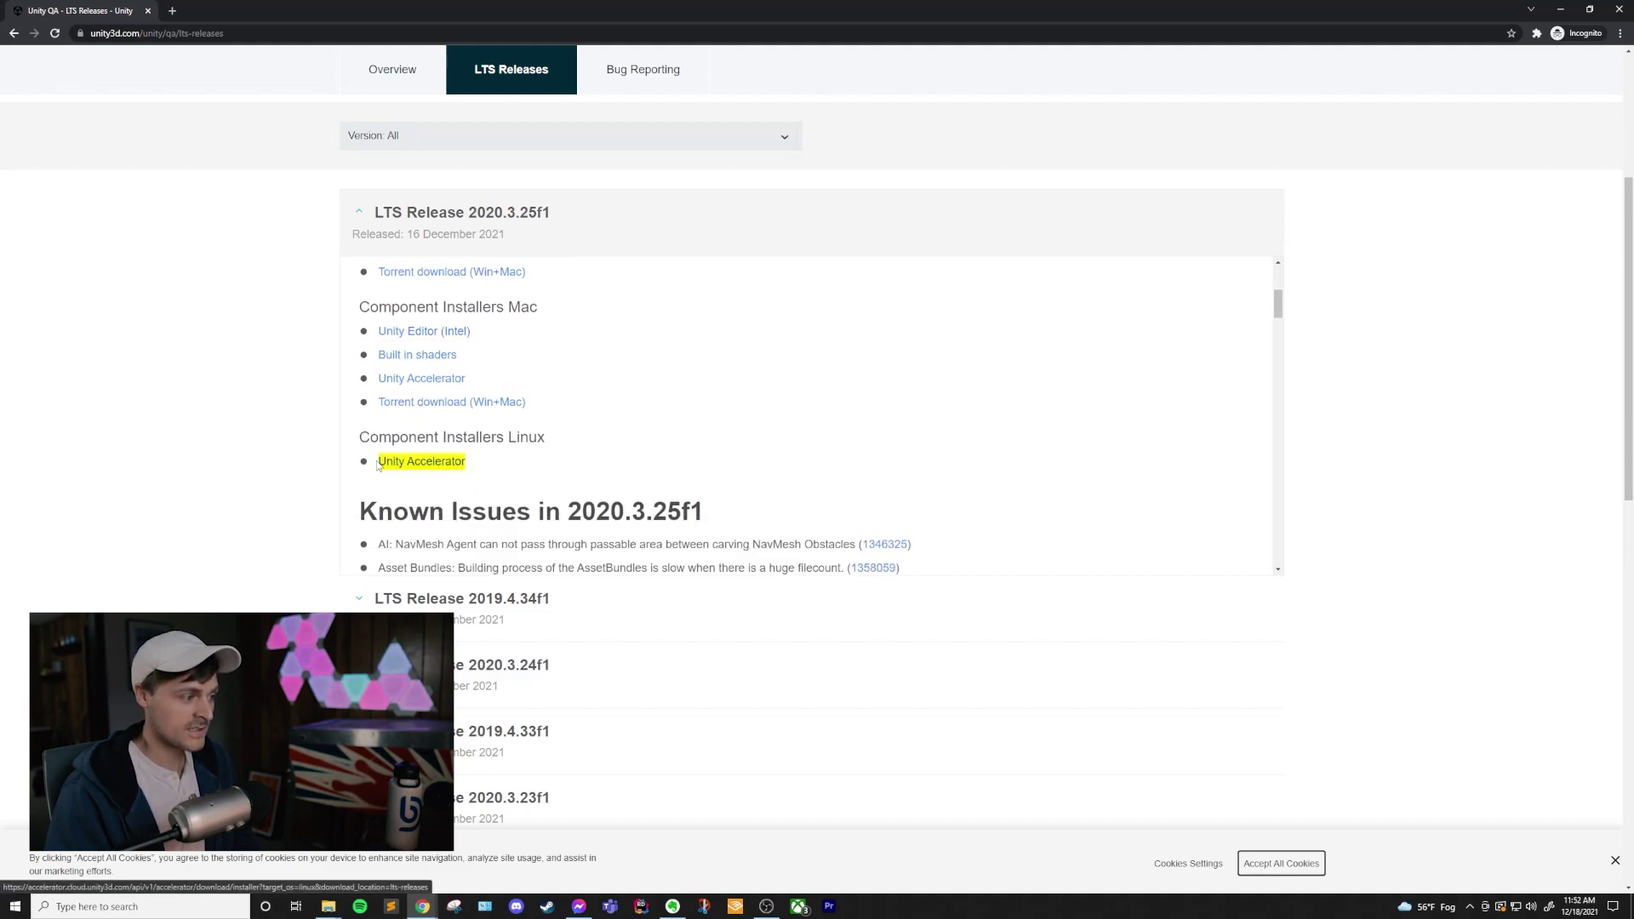
scroll(631, 490, up, 2)
scroll(631, 490, up, 1)
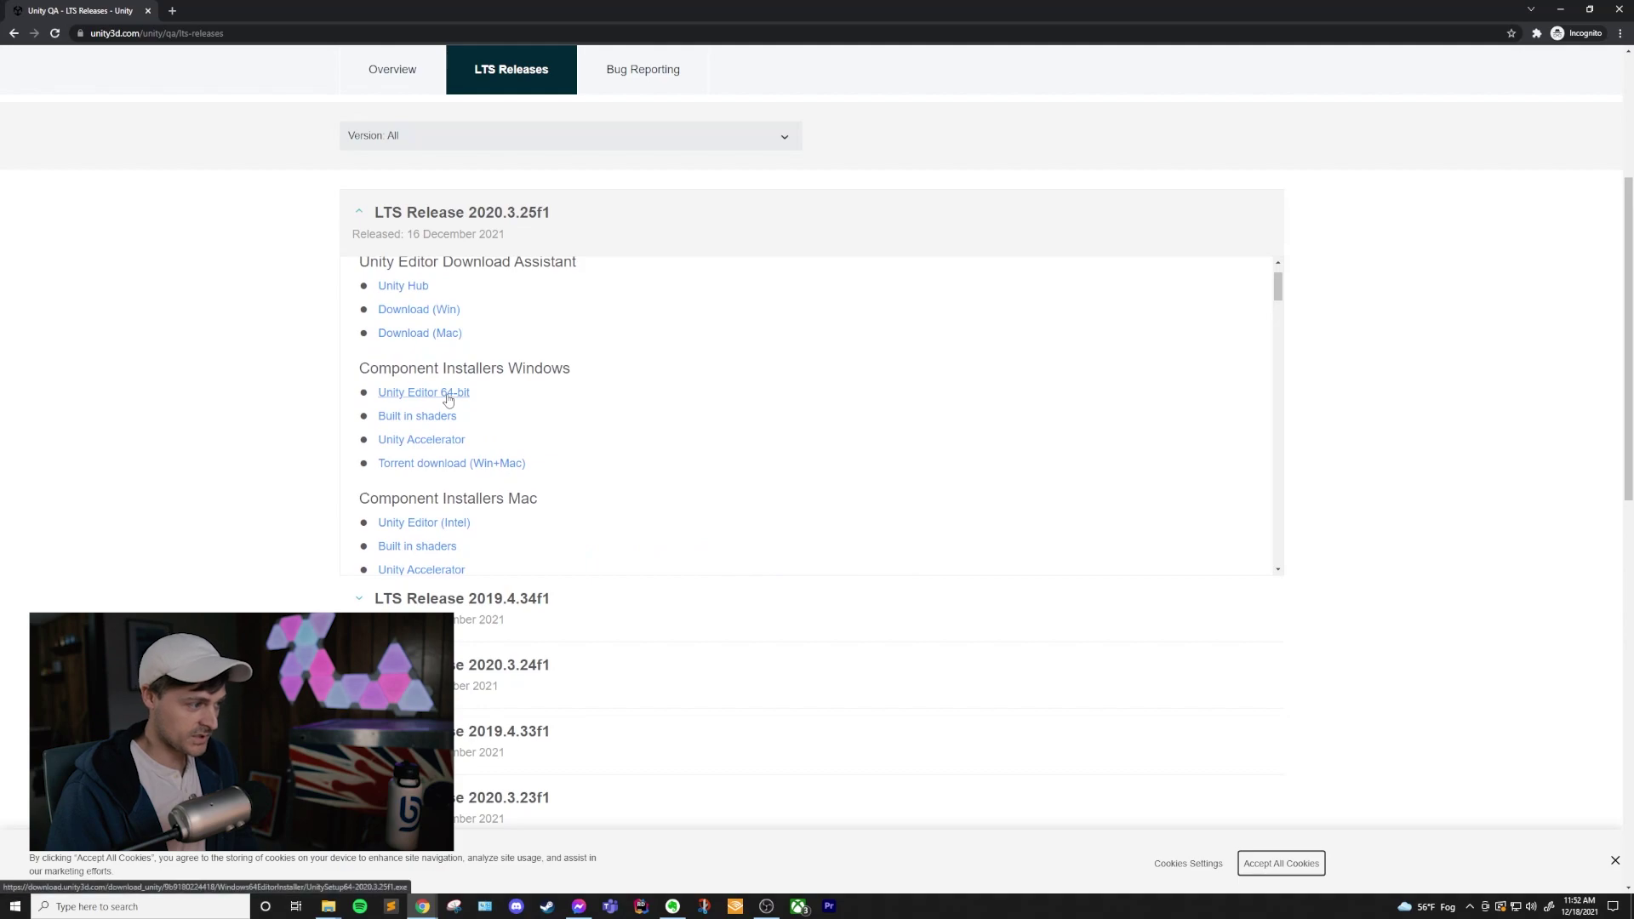
click(449, 394)
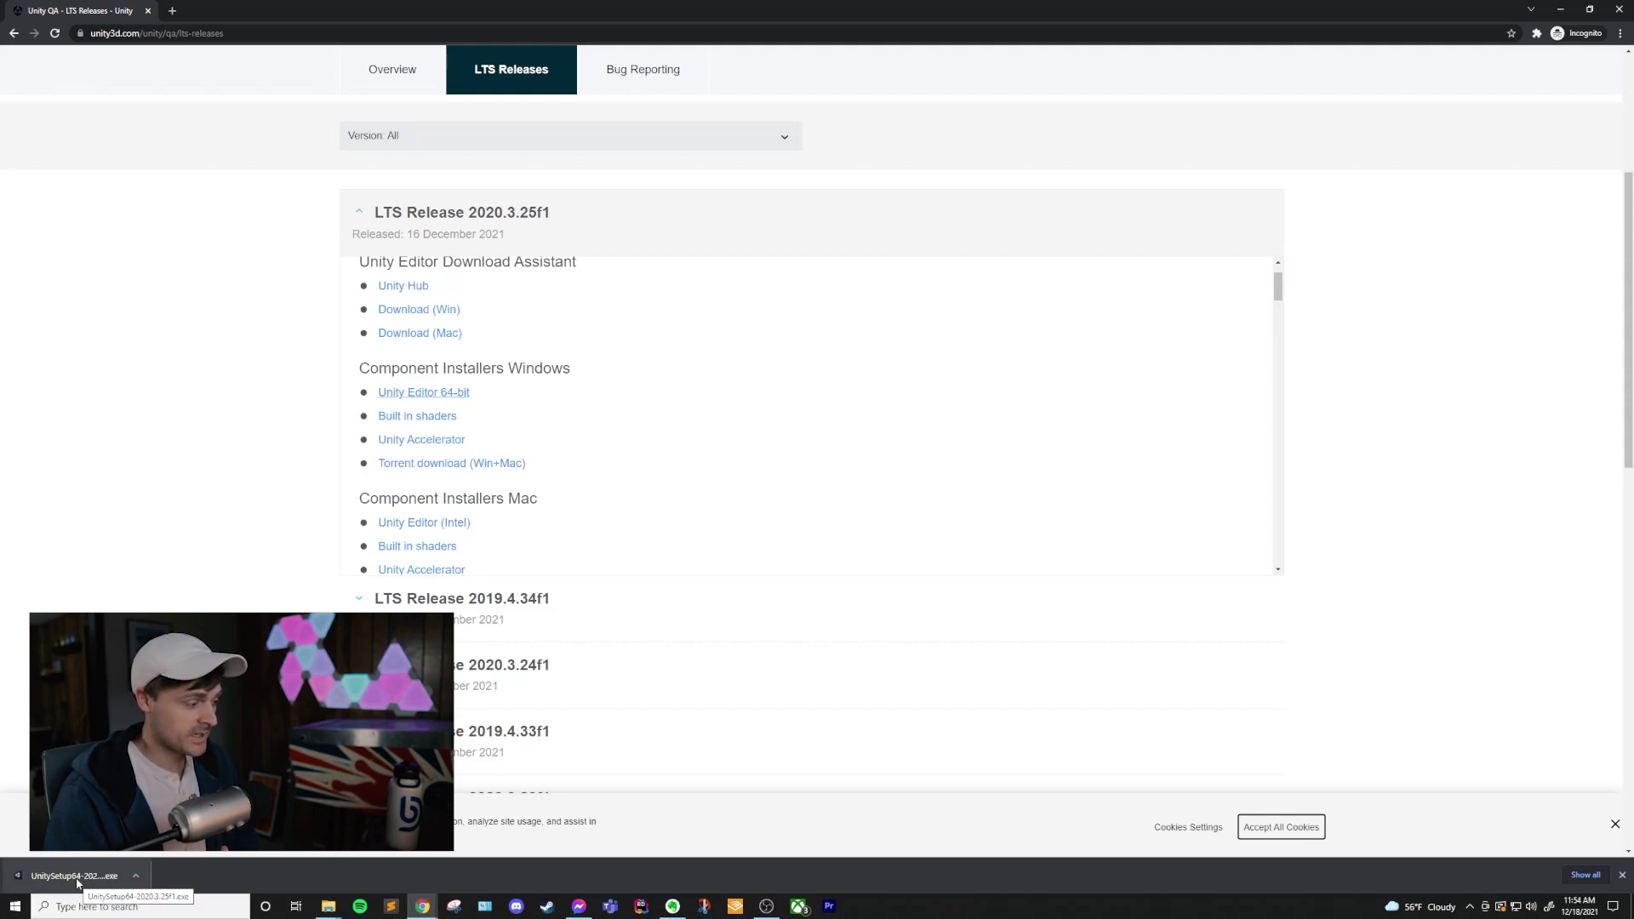
Step: Run the downloaded Unity 2020.3.25f1 installer, accept the license agreement and keep the Unity component selected
click(77, 877)
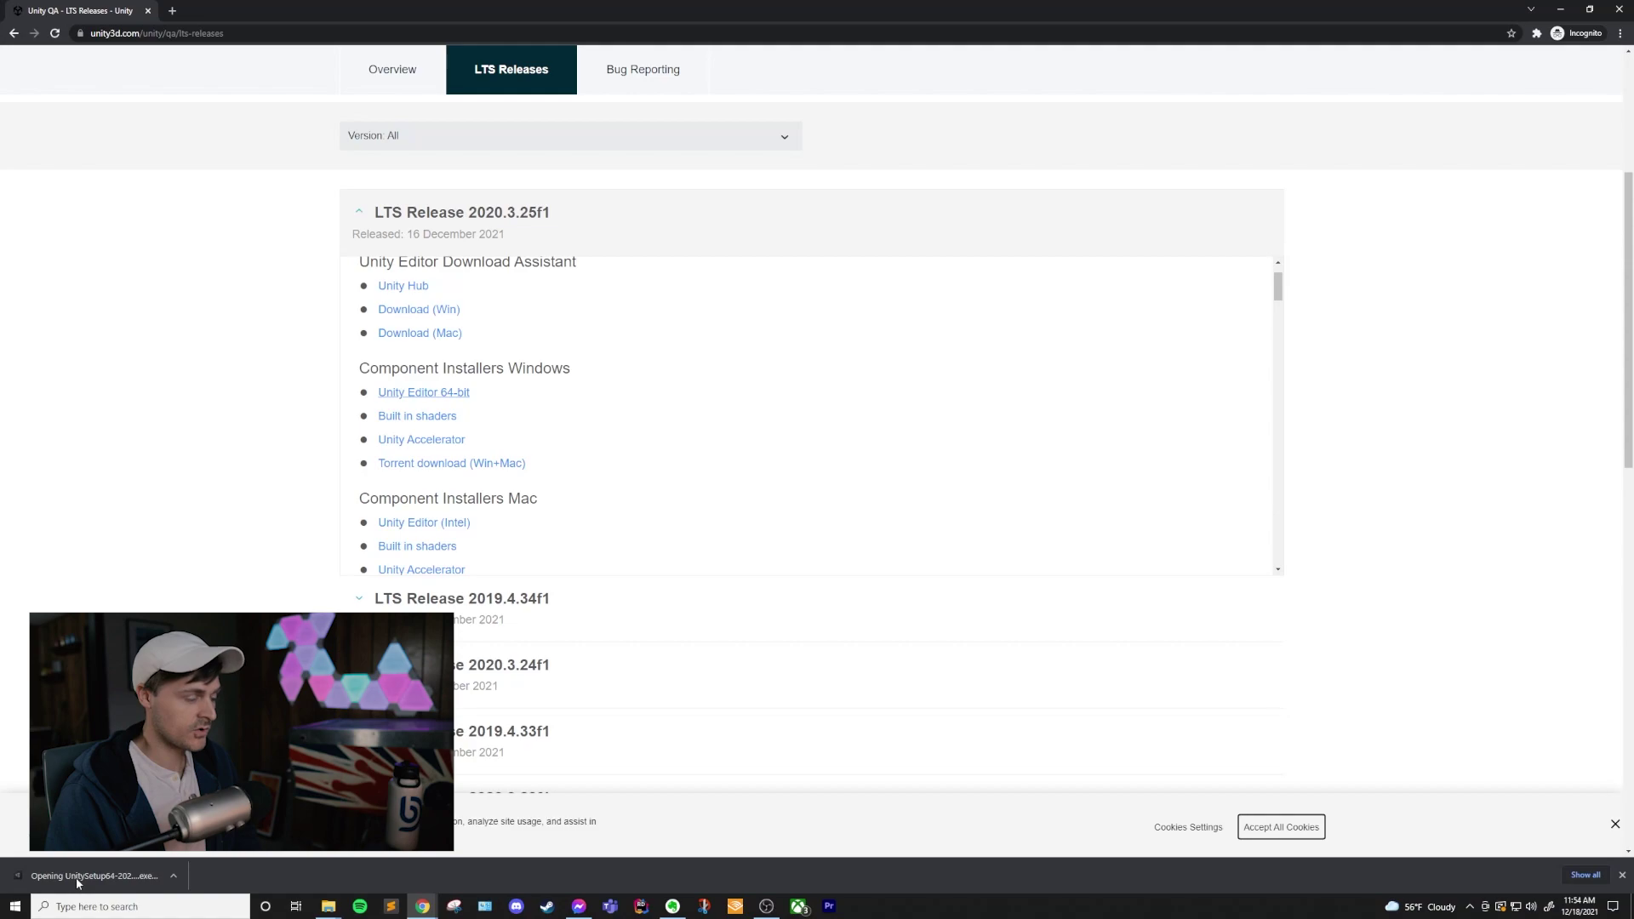
click(841, 469)
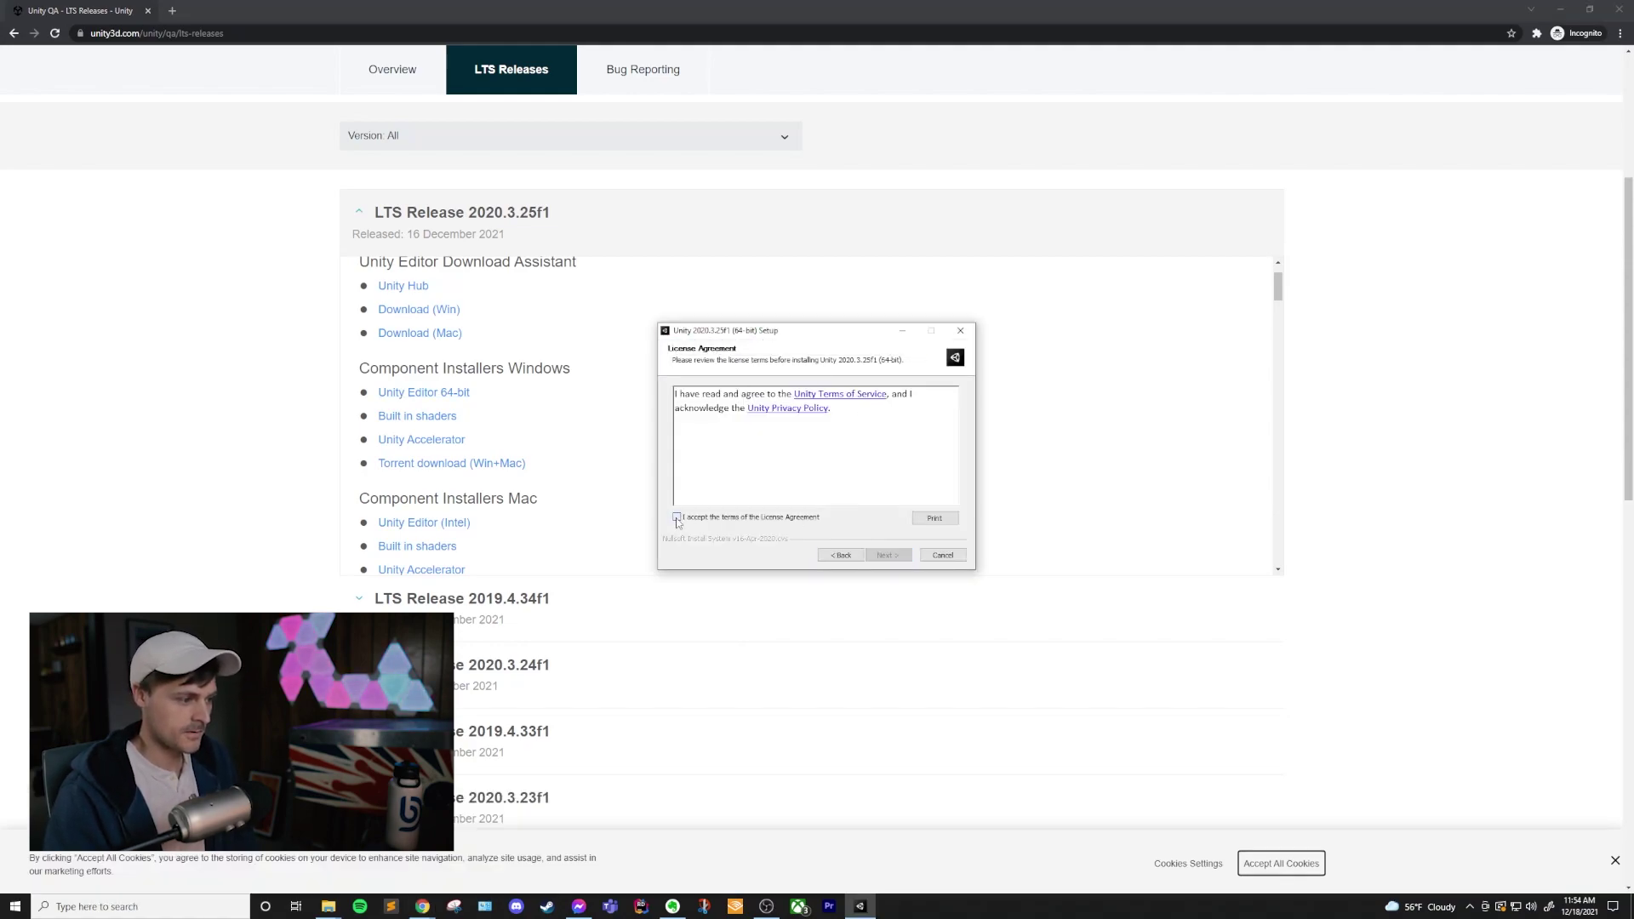
click(678, 518)
click(887, 555)
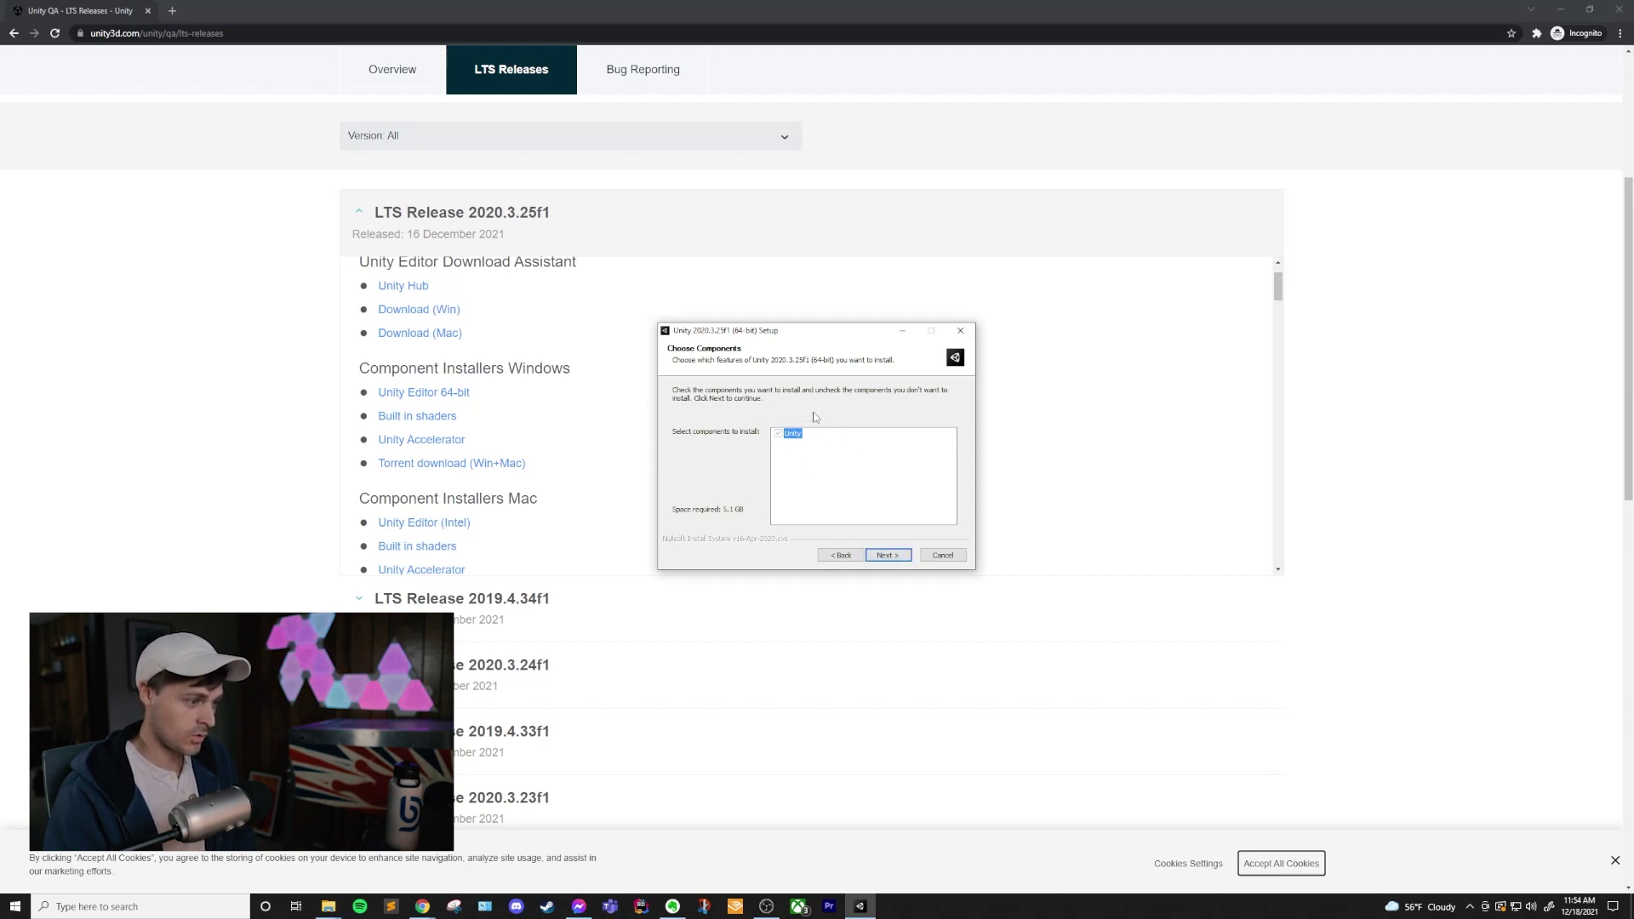
click(887, 555)
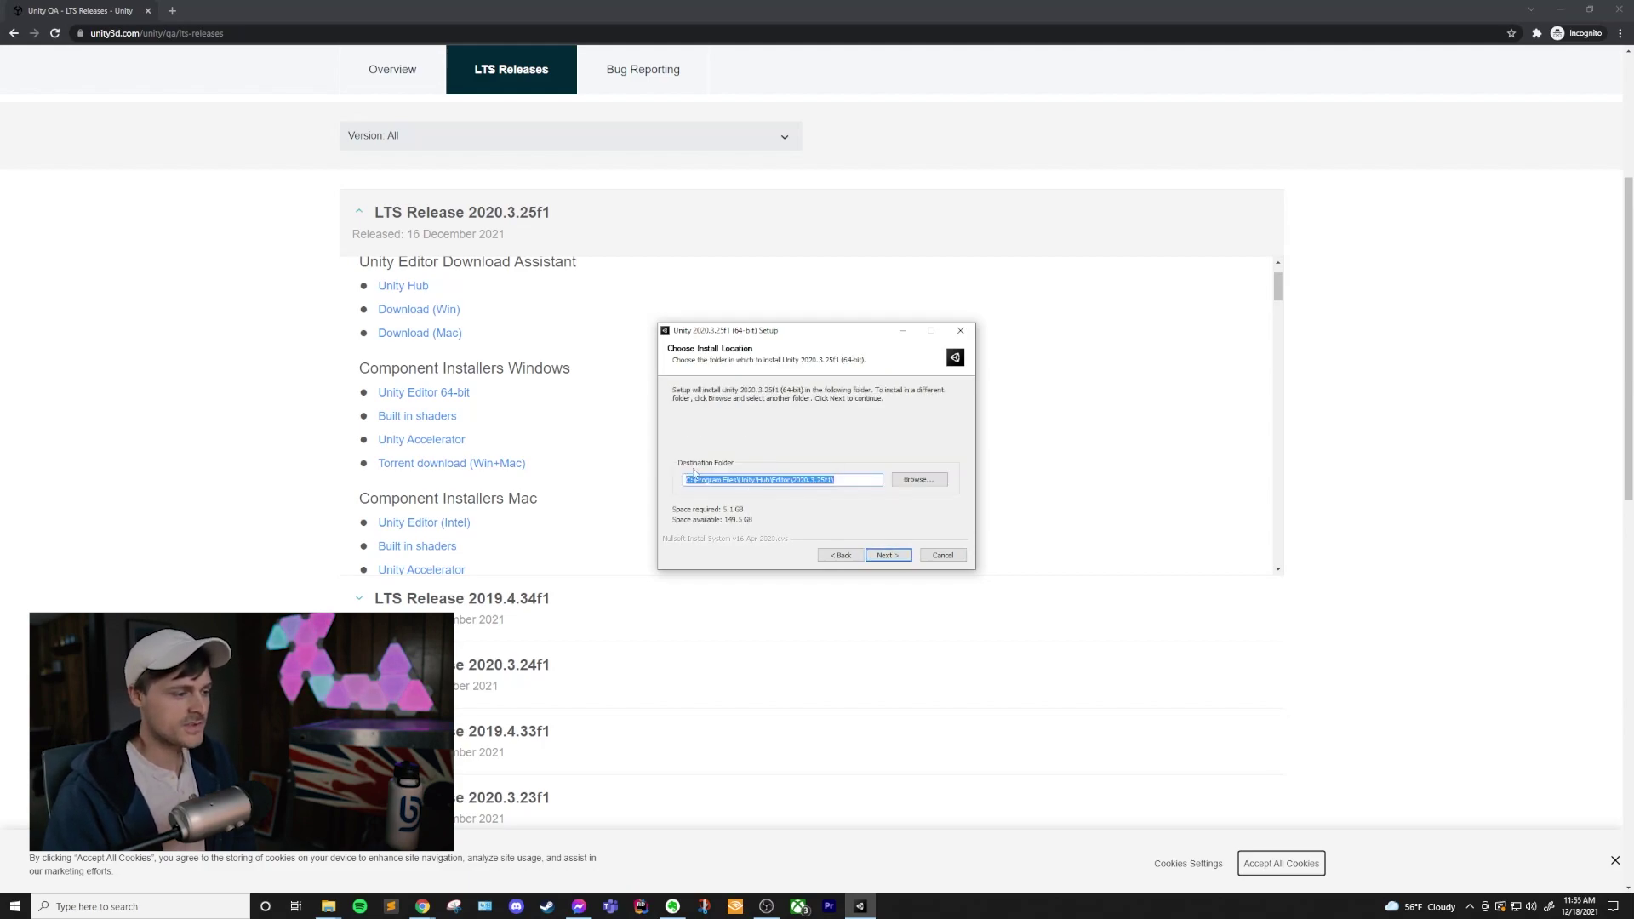
Step: Install Unity 2020.3.25f1 into the default destination folder C:\Program Files\Unity\Hub\Editor\2020.3.25f1 and finish the setup
click(839, 481)
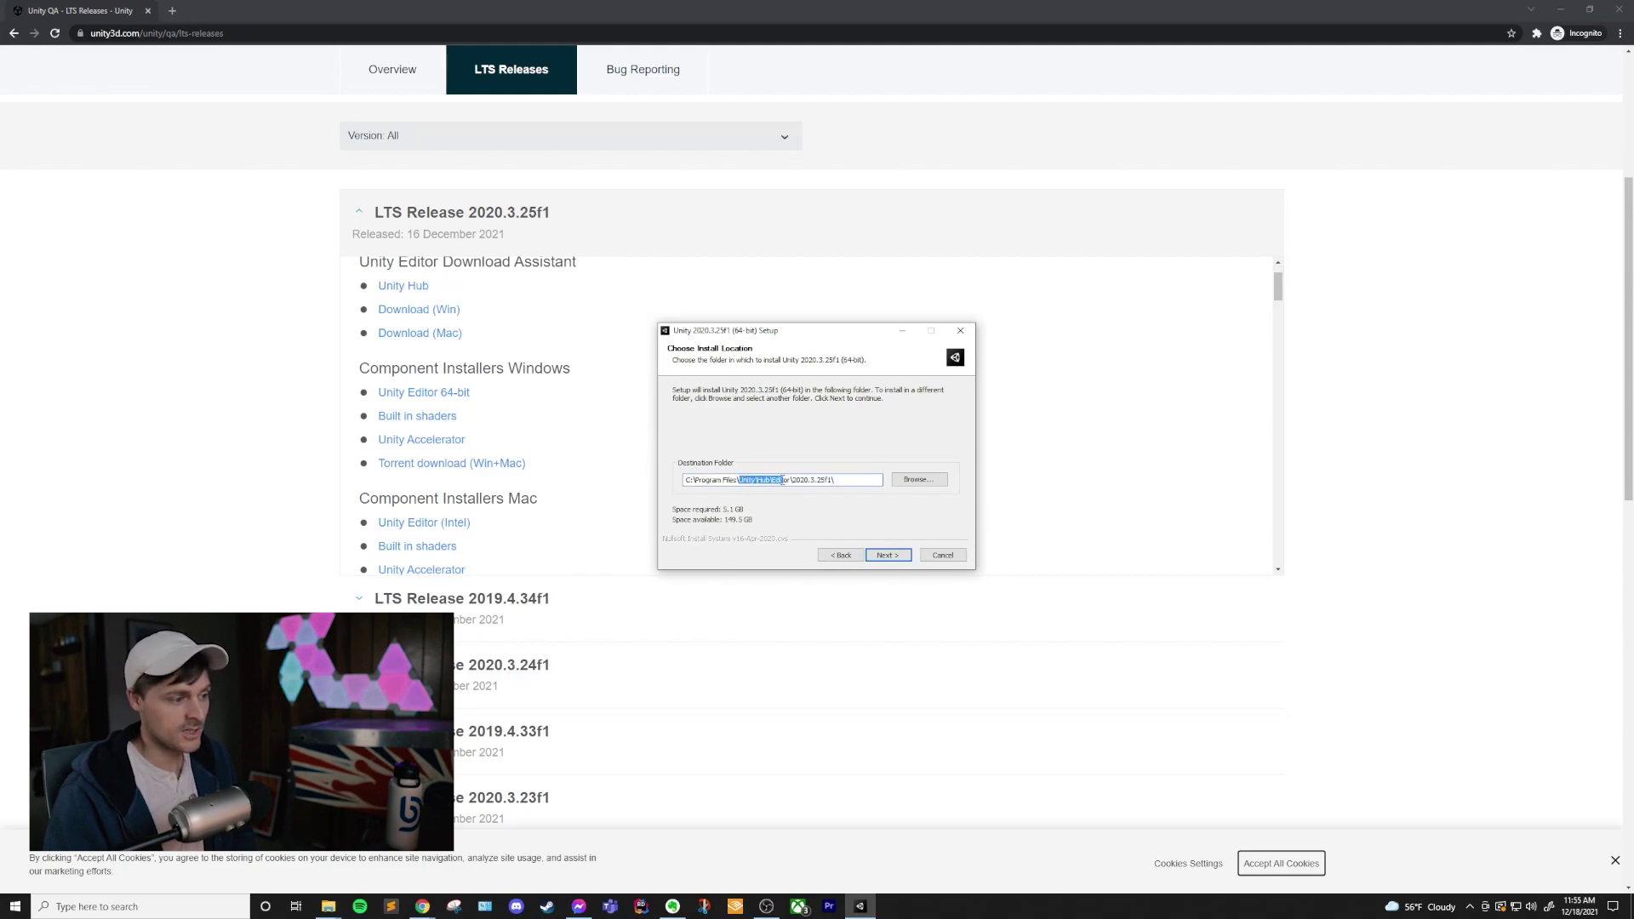
click(784, 481)
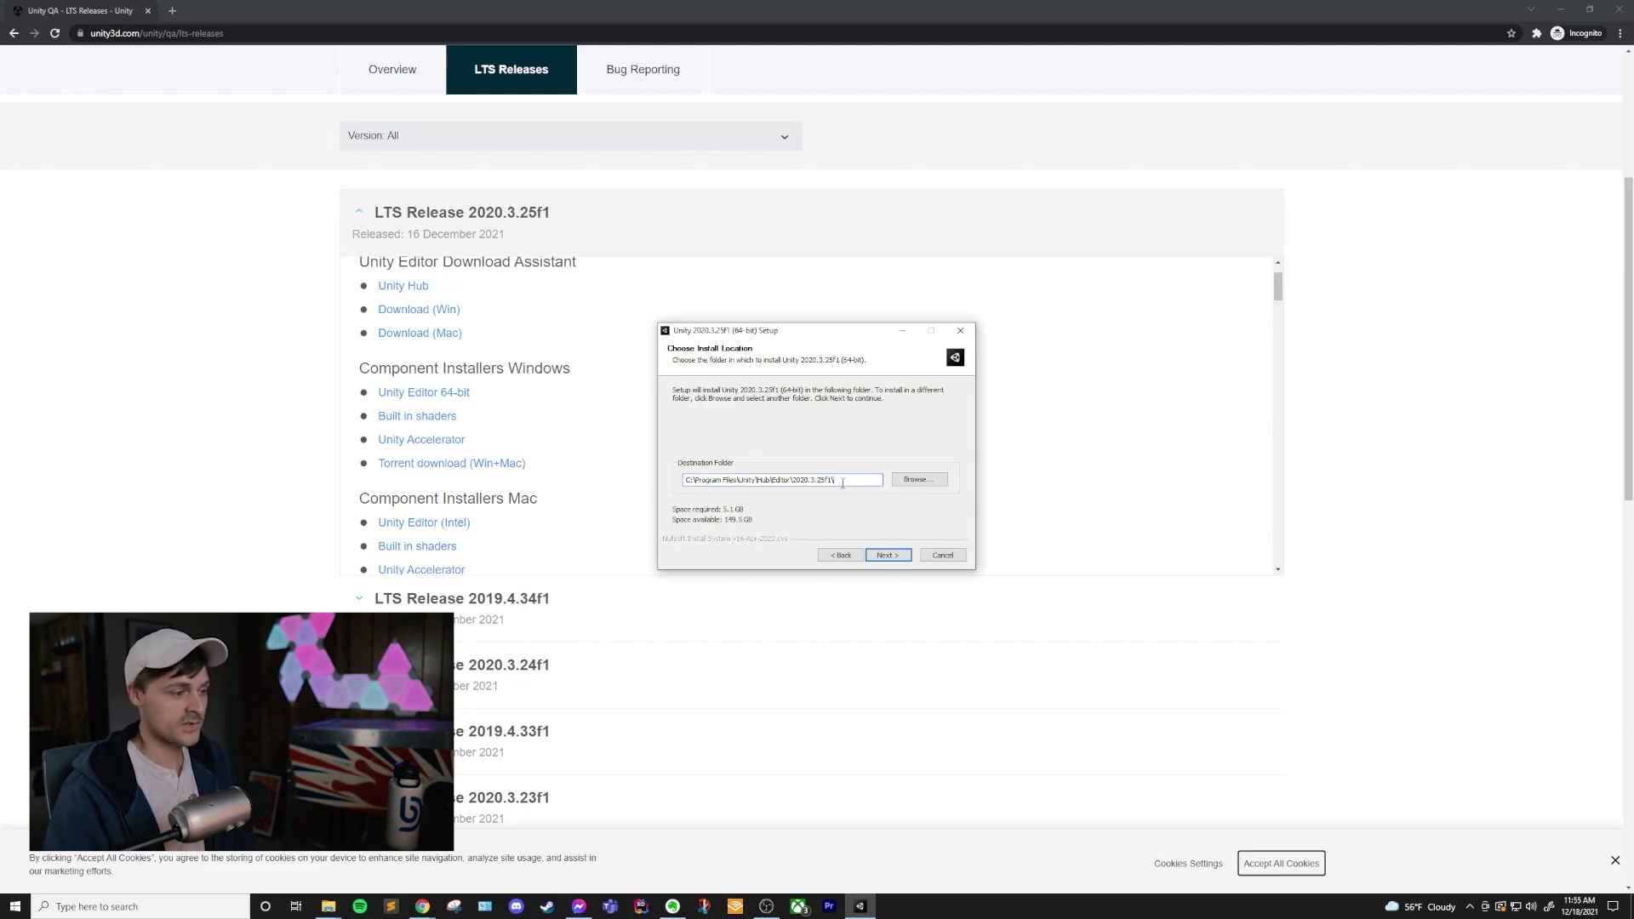
click(885, 556)
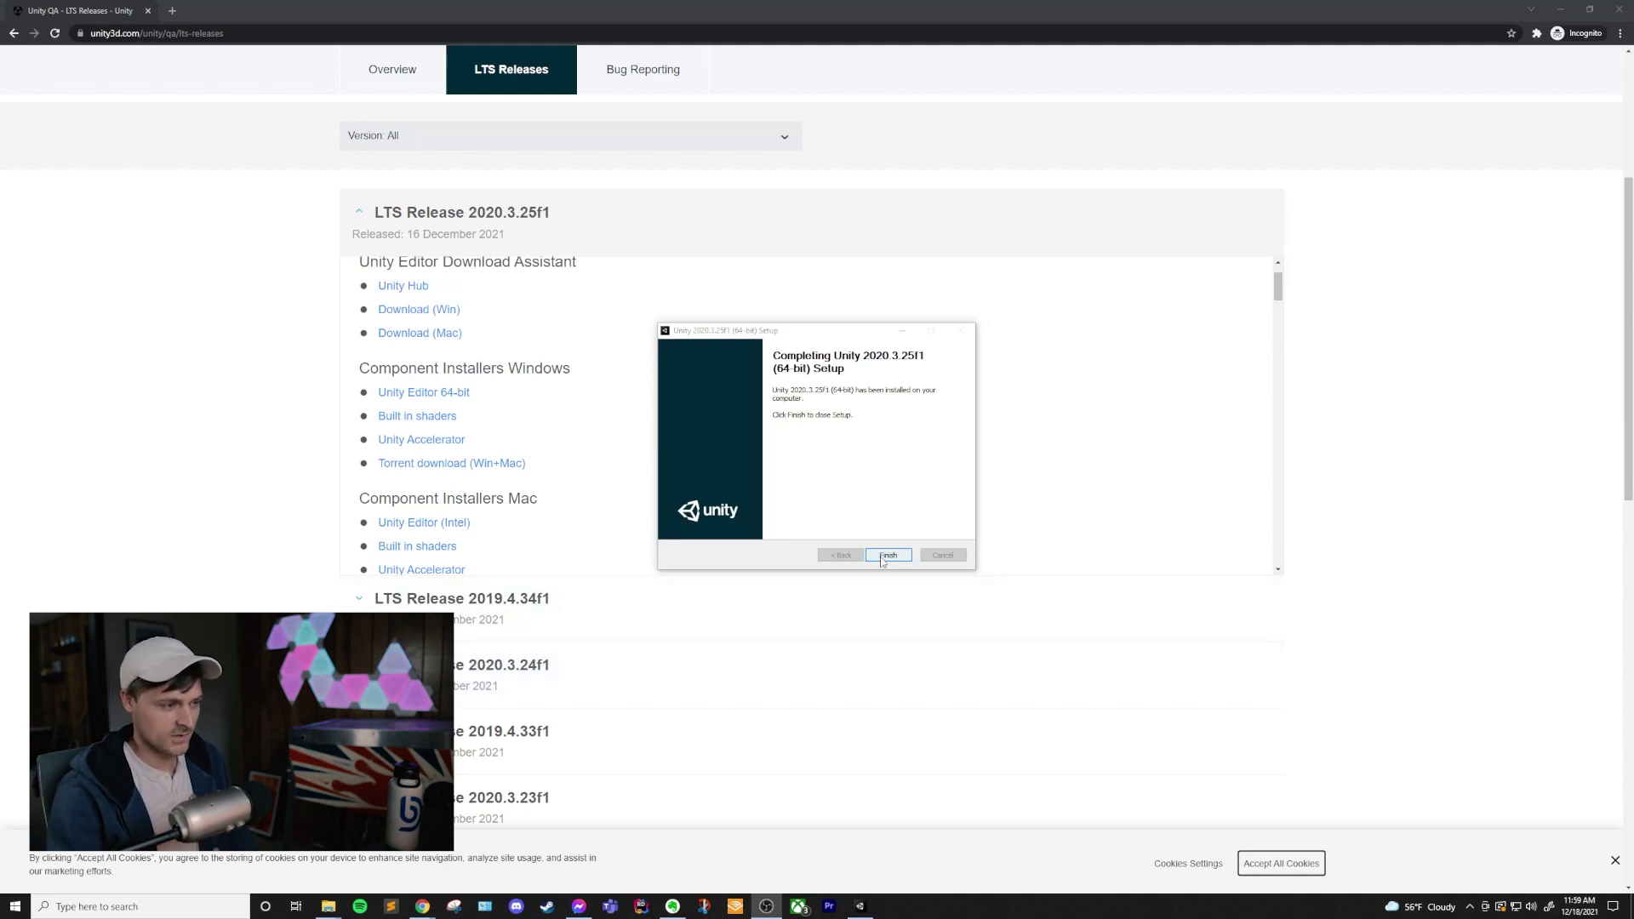
click(886, 556)
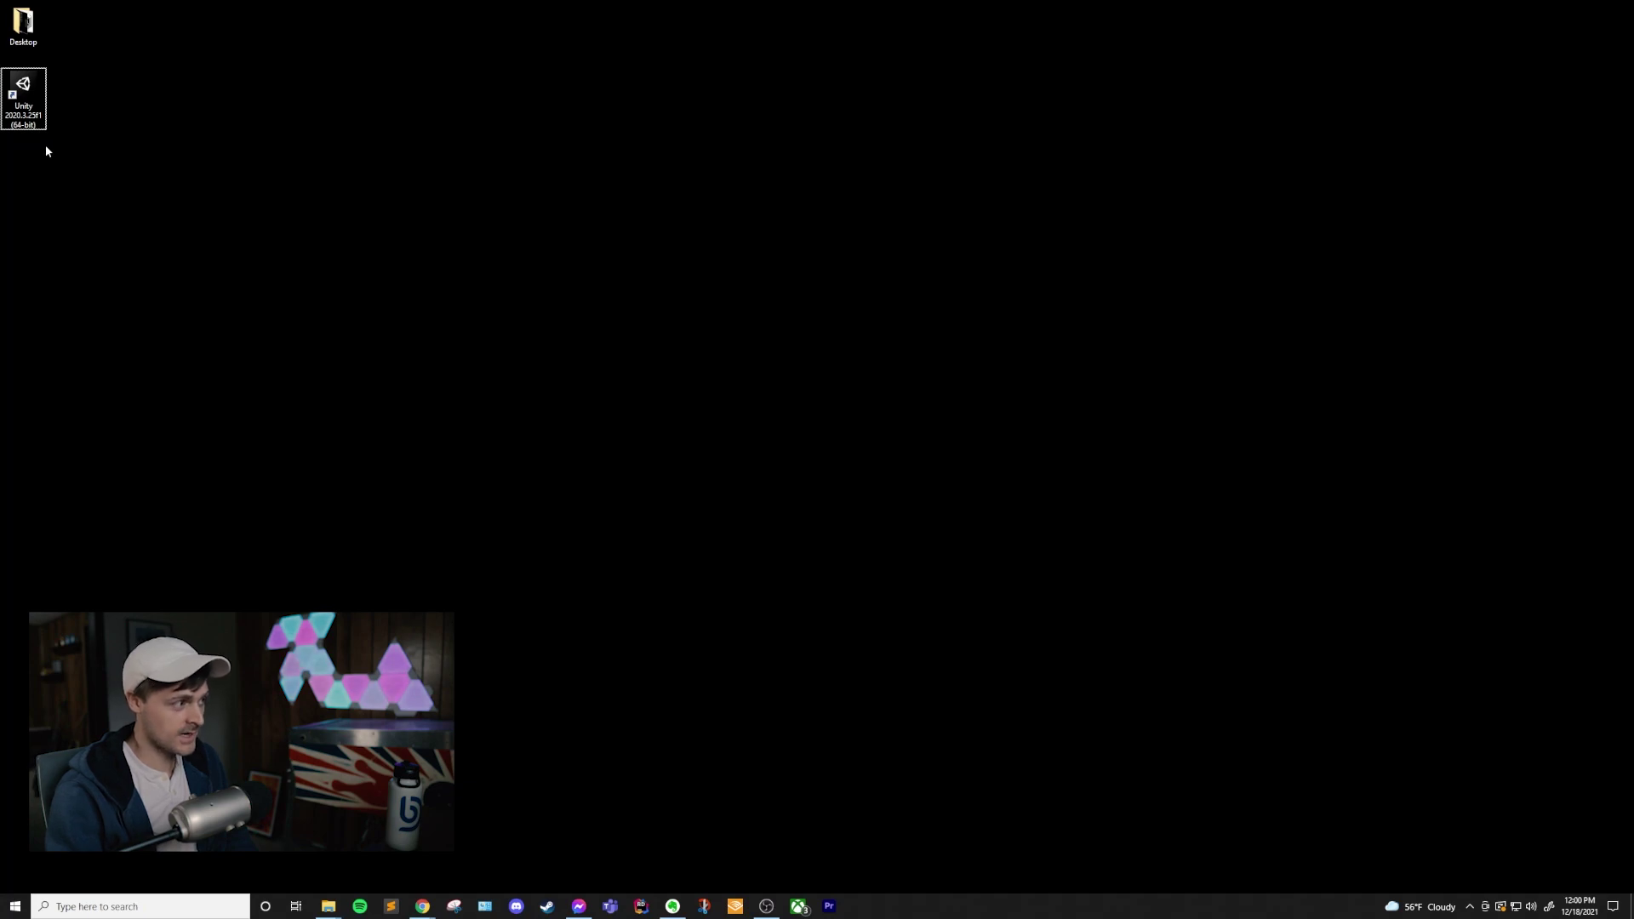
Step: Launch Unity 2020.3.25f1 from the desktop and create an empty project in a new folder named "New Project" inside Unity Projects
double_click(23, 88)
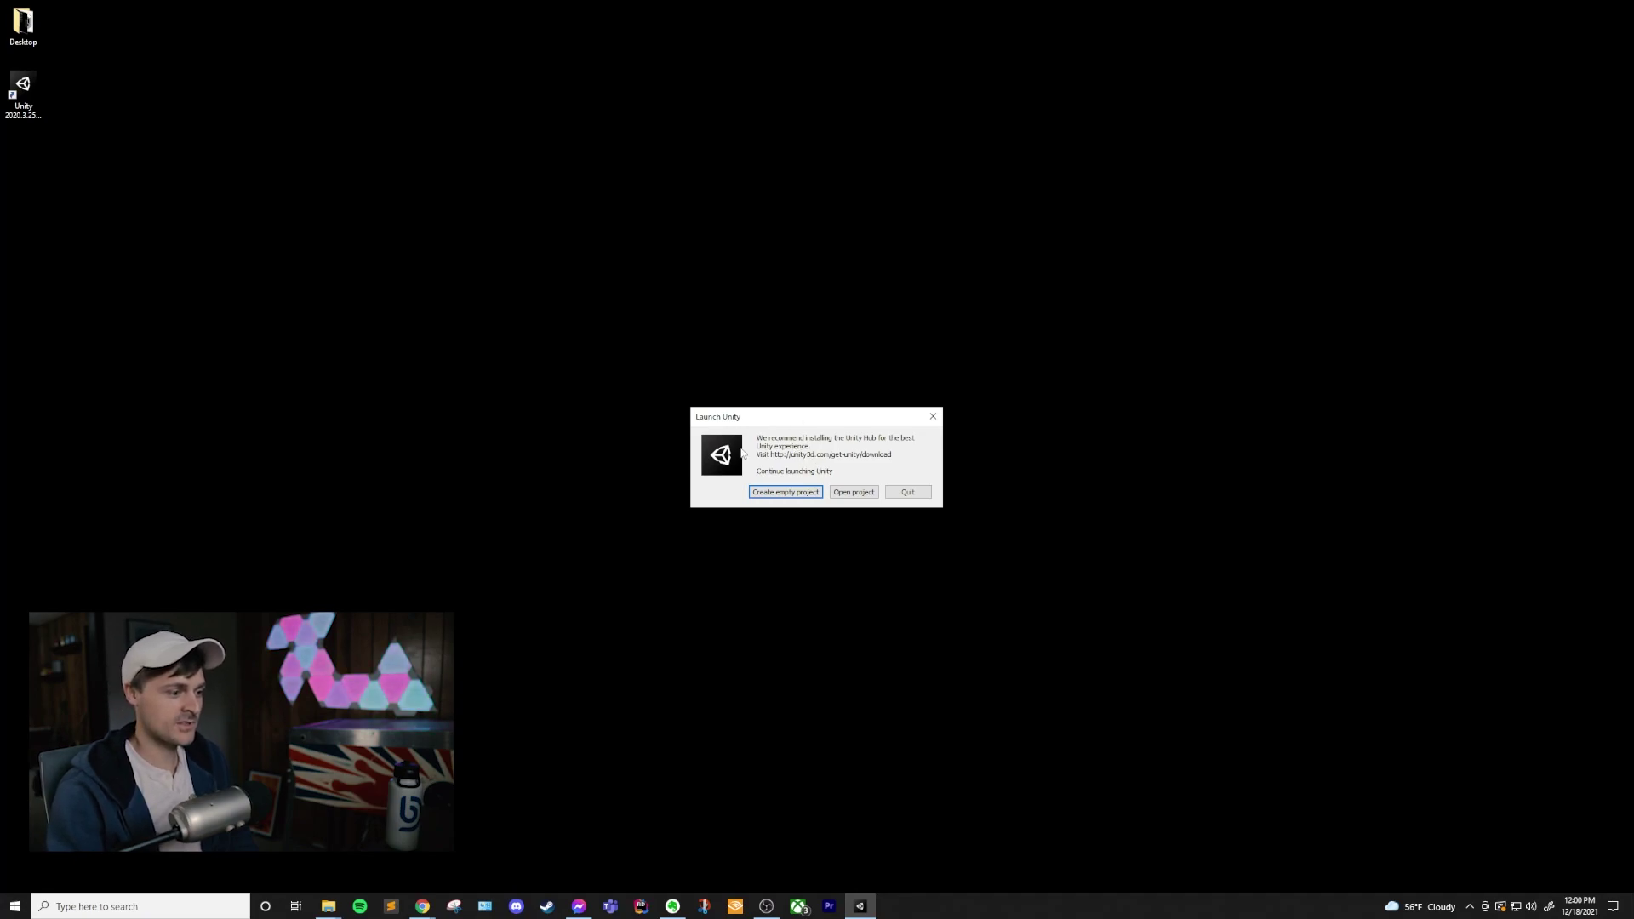
click(790, 497)
right_click(602, 463)
mouse_move(728, 641)
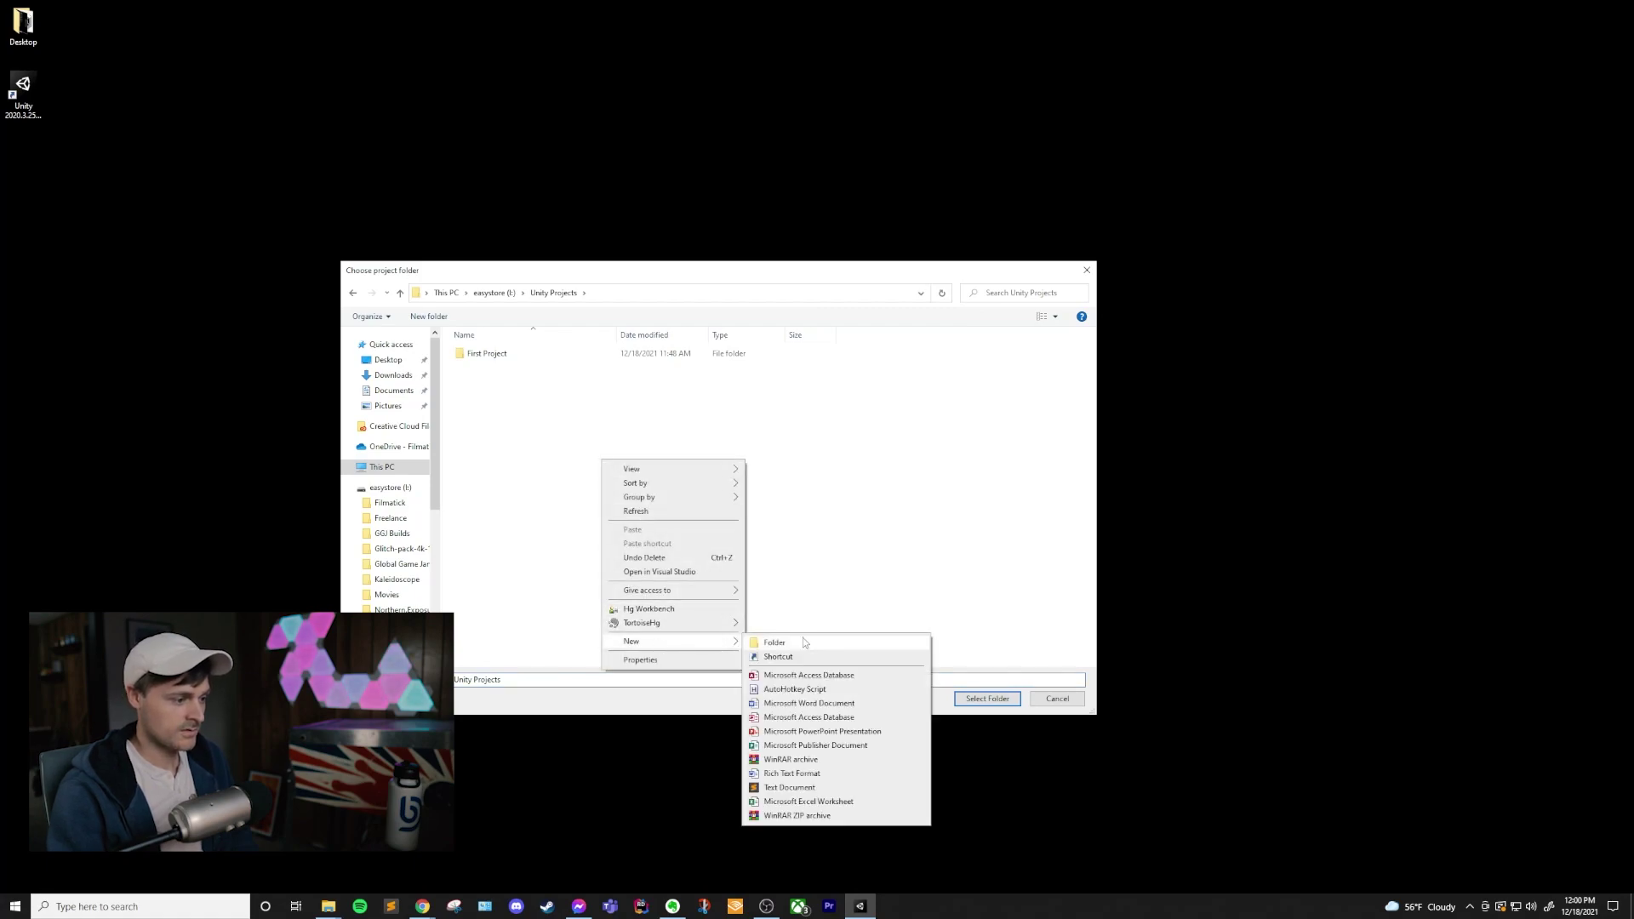
click(804, 643)
text(New Proje)
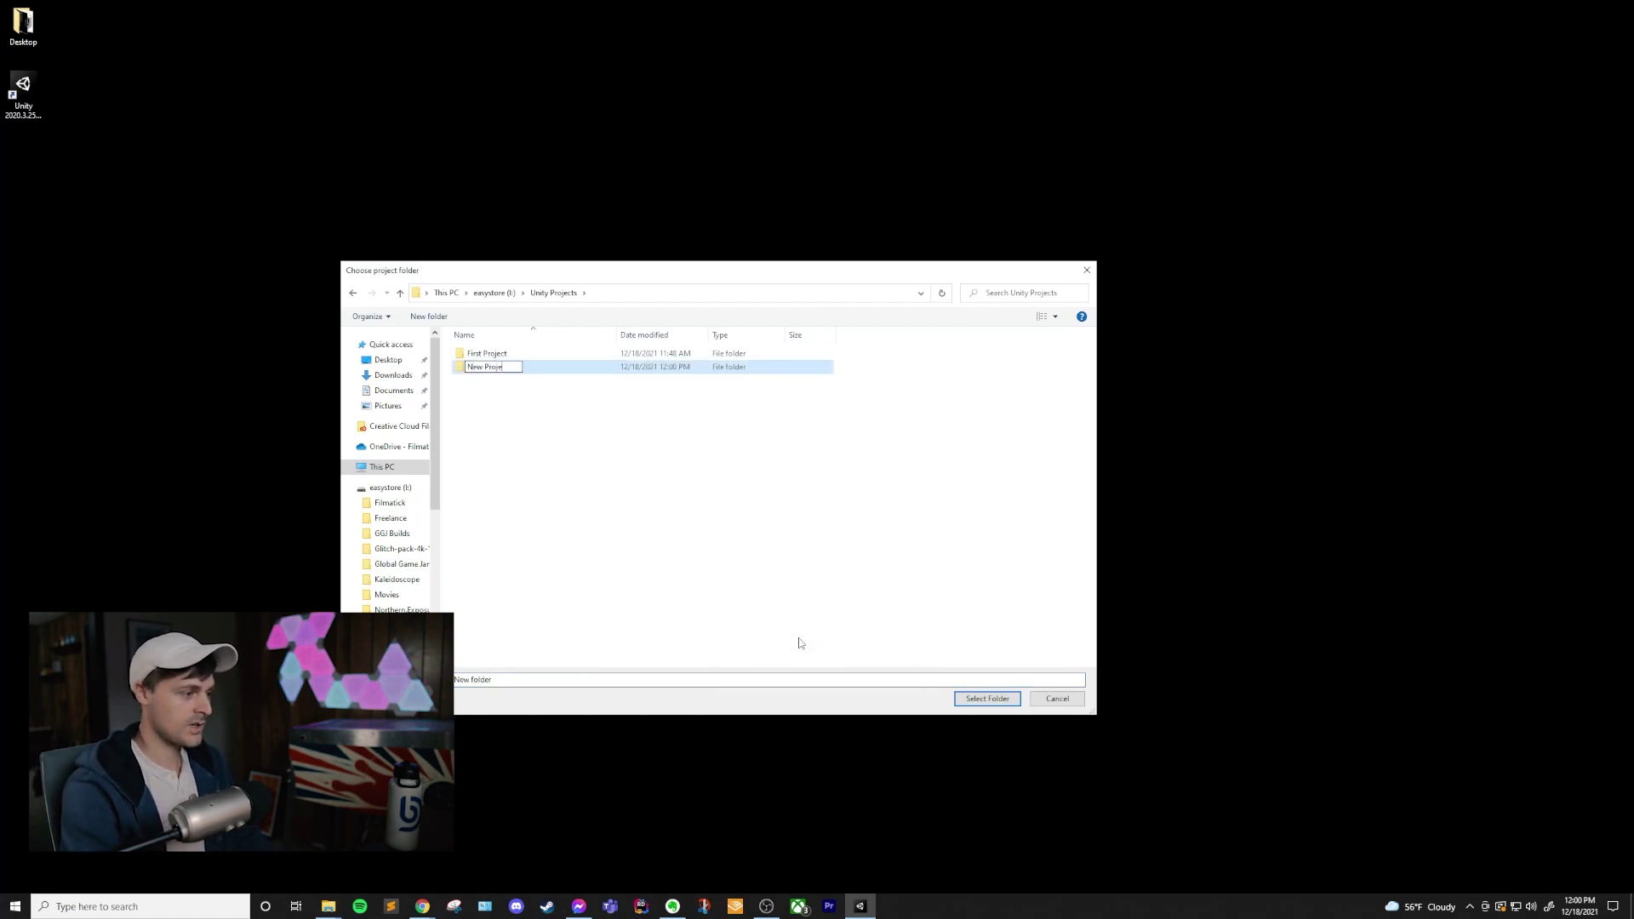
text(ct)
key(Return)
key(Return)
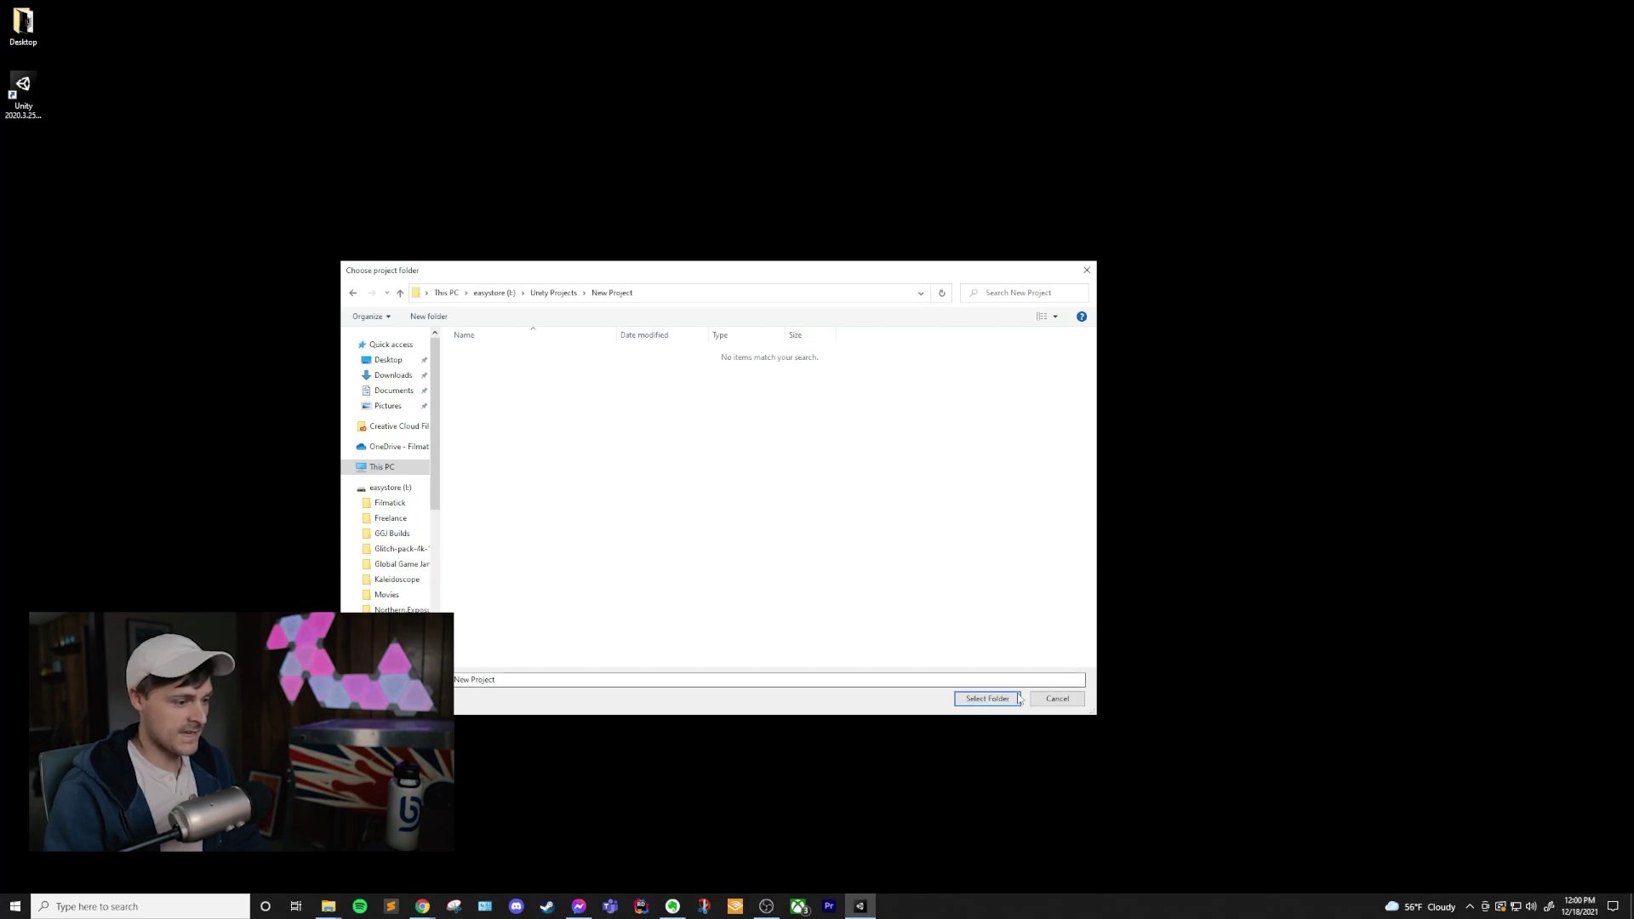
click(987, 699)
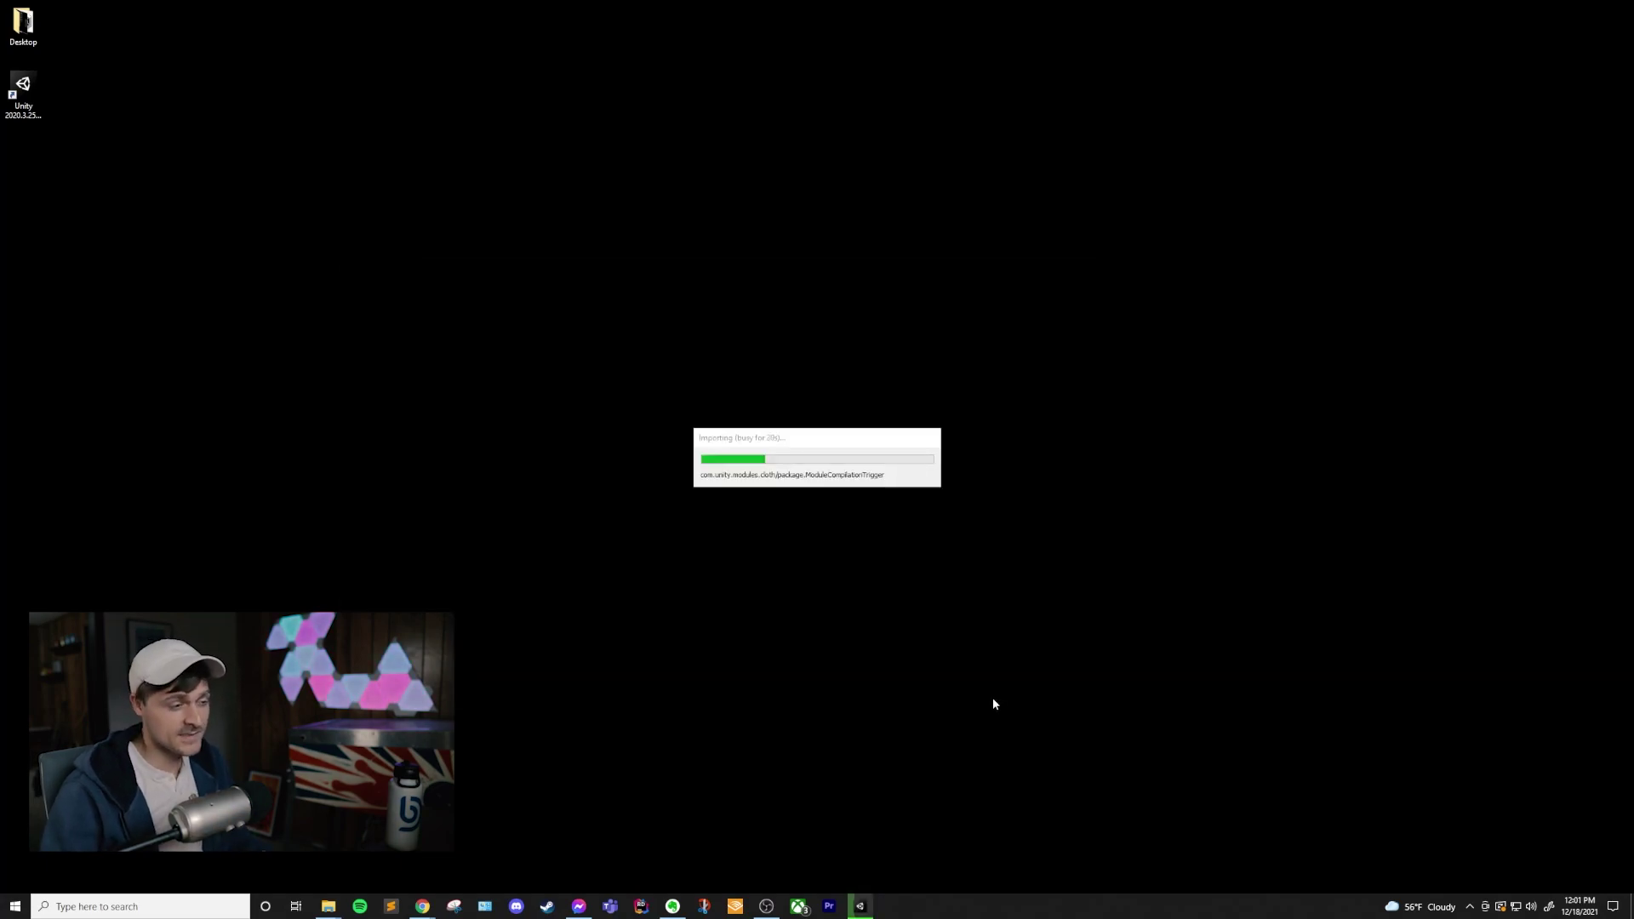